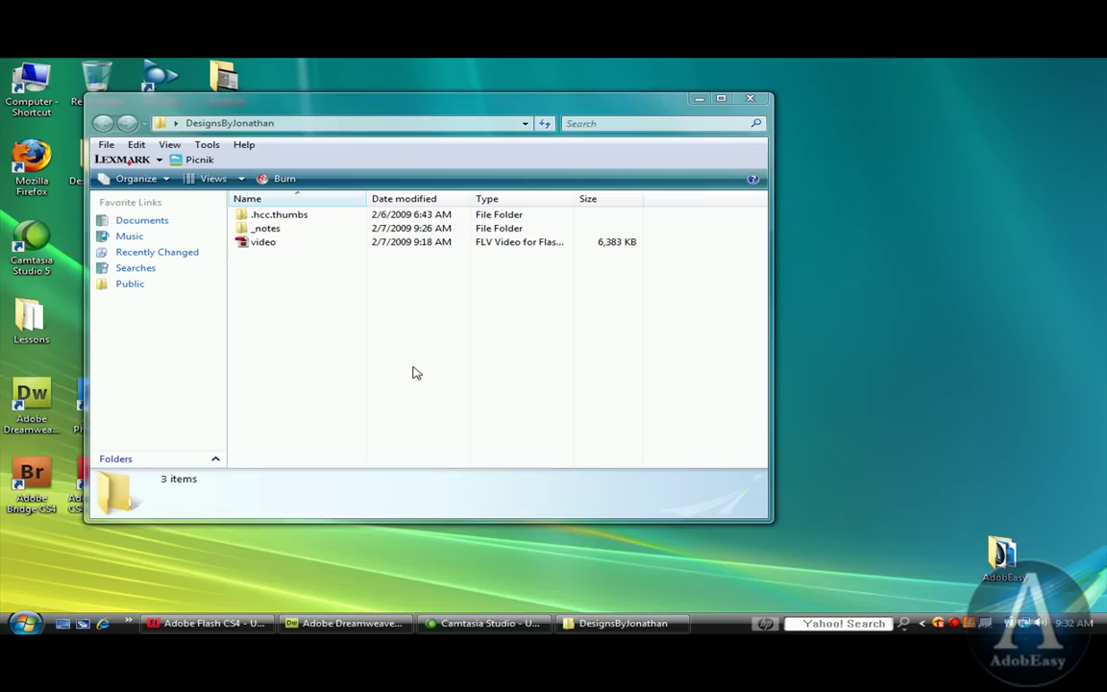
# Select the 6,383 KB 'video' FLV file in DesignsByJonathan to view its details
pyautogui.click(259, 246)
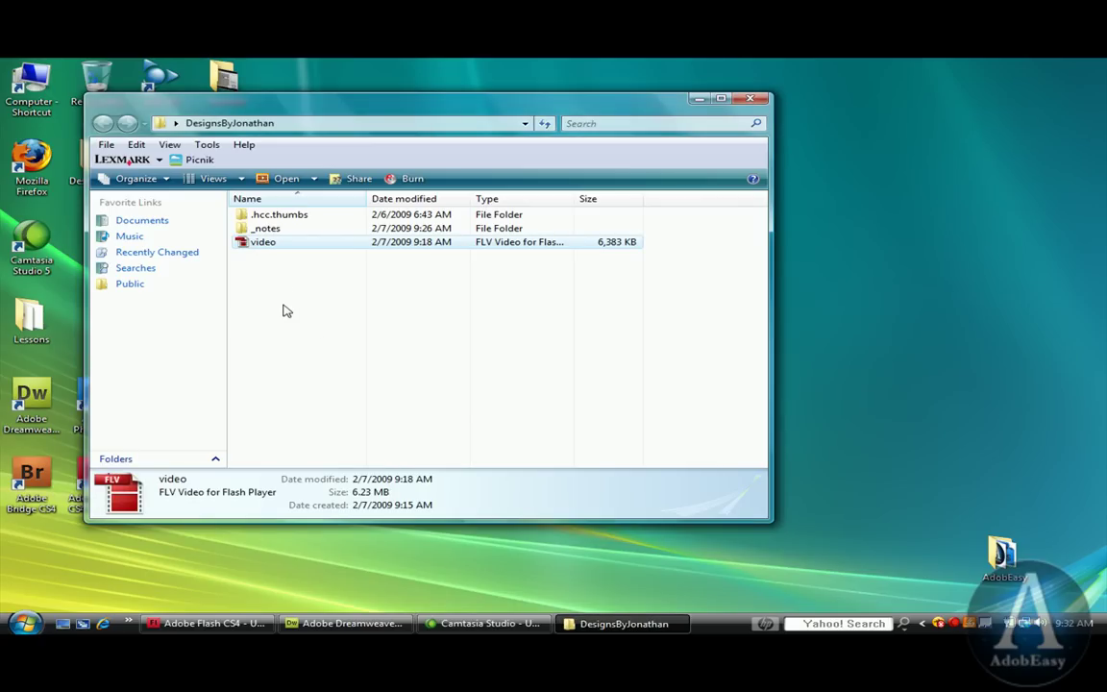
# Switch to Dreamweaver to see video.flv (6.23 MB) in the designsbyjonathan site files
pyautogui.click(346, 623)
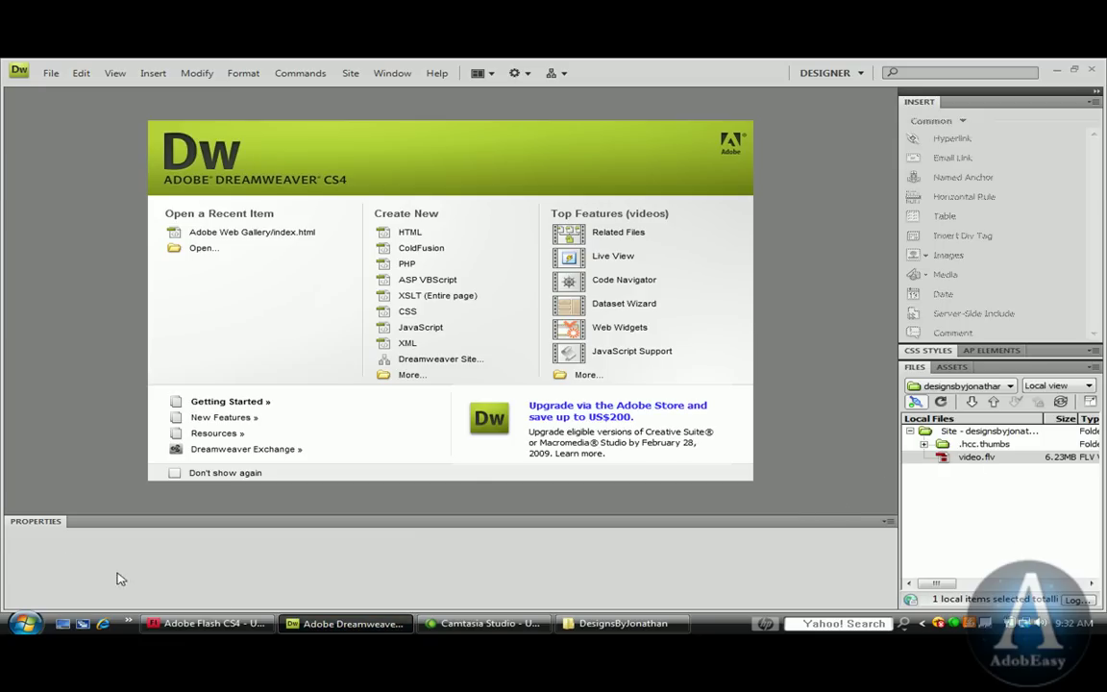
# Bring Flash forward and start File > Import > Import Video
pyautogui.click(216, 625)
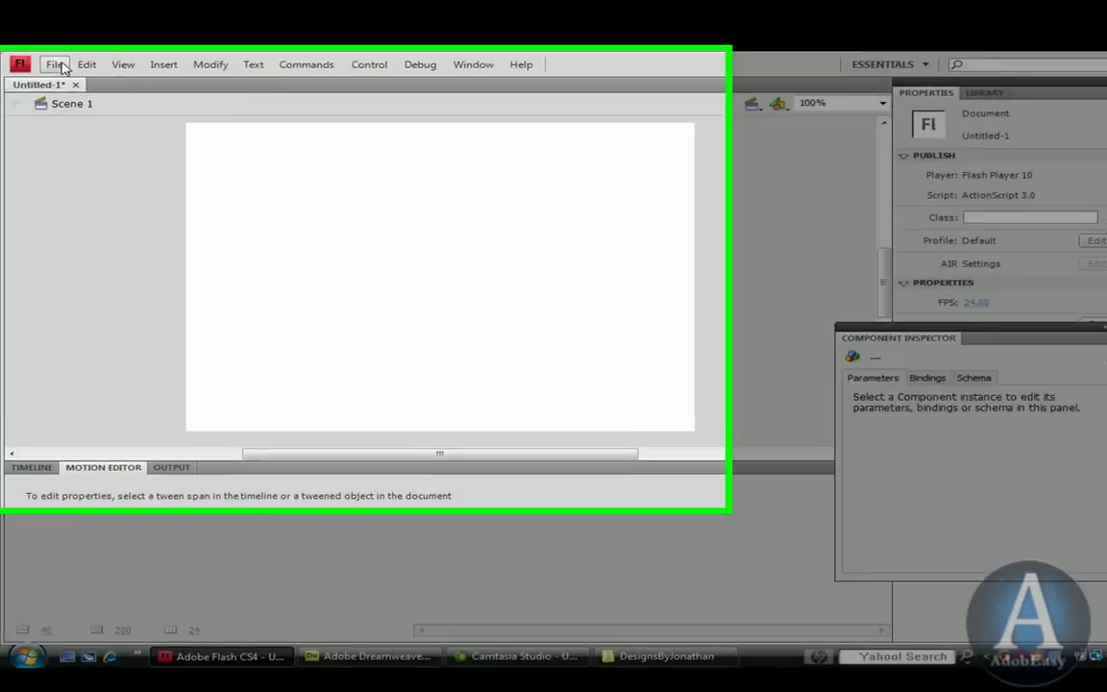
pyautogui.click(58, 66)
pyautogui.moveTo(118, 322)
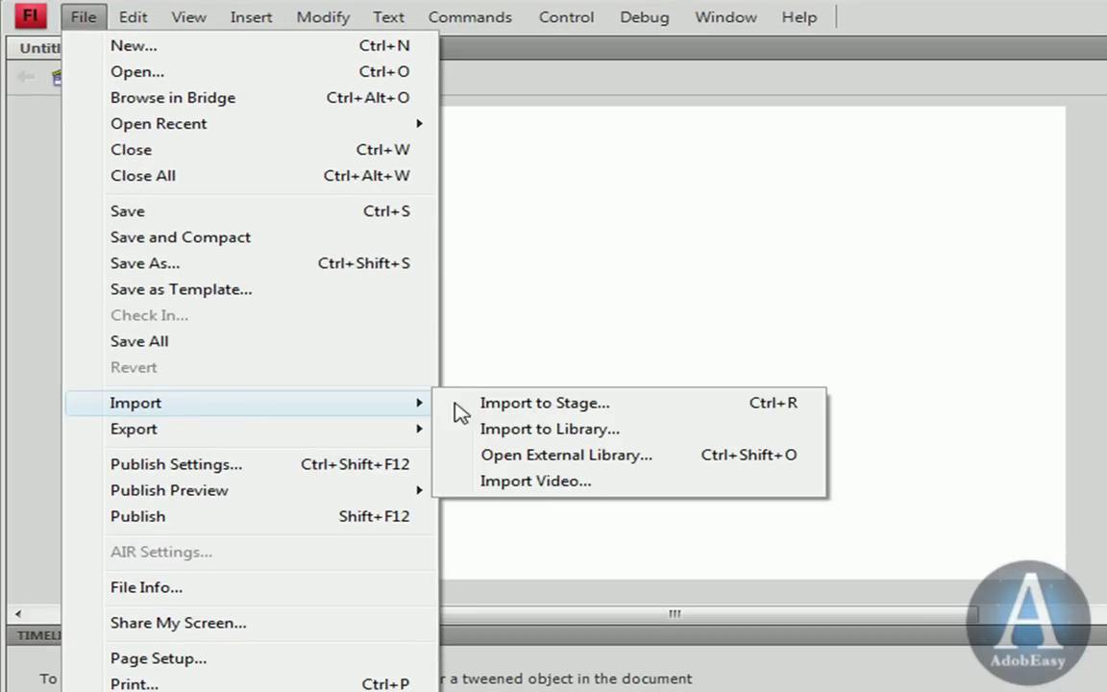
pyautogui.click(560, 488)
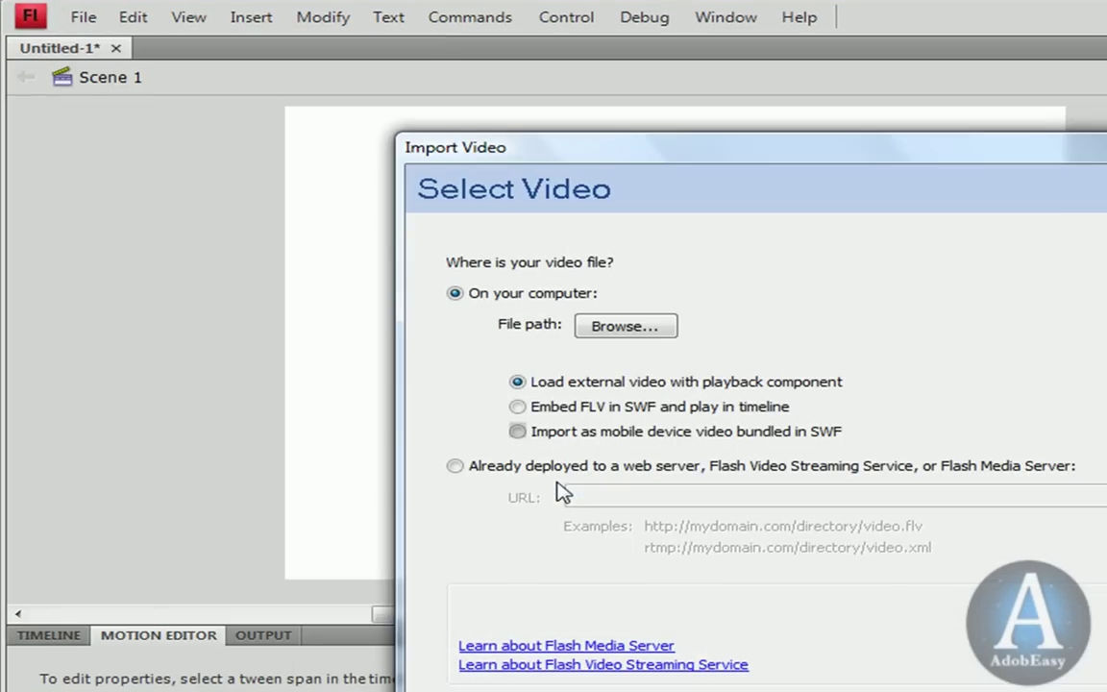
pyautogui.click(454, 465)
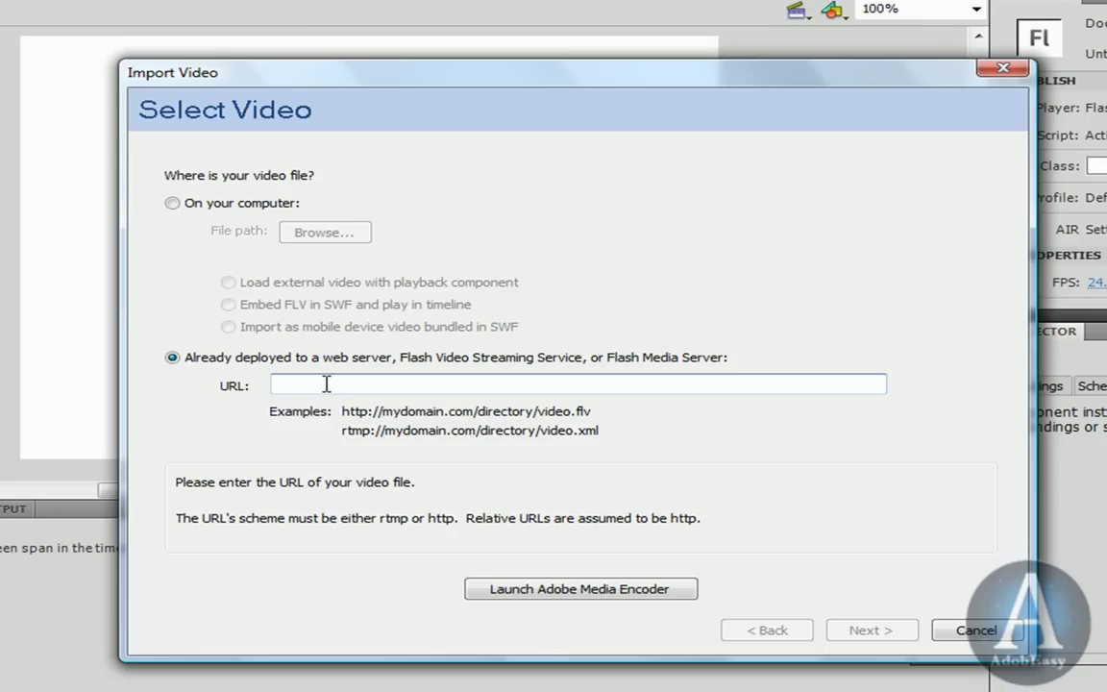
pyautogui.write('ht')
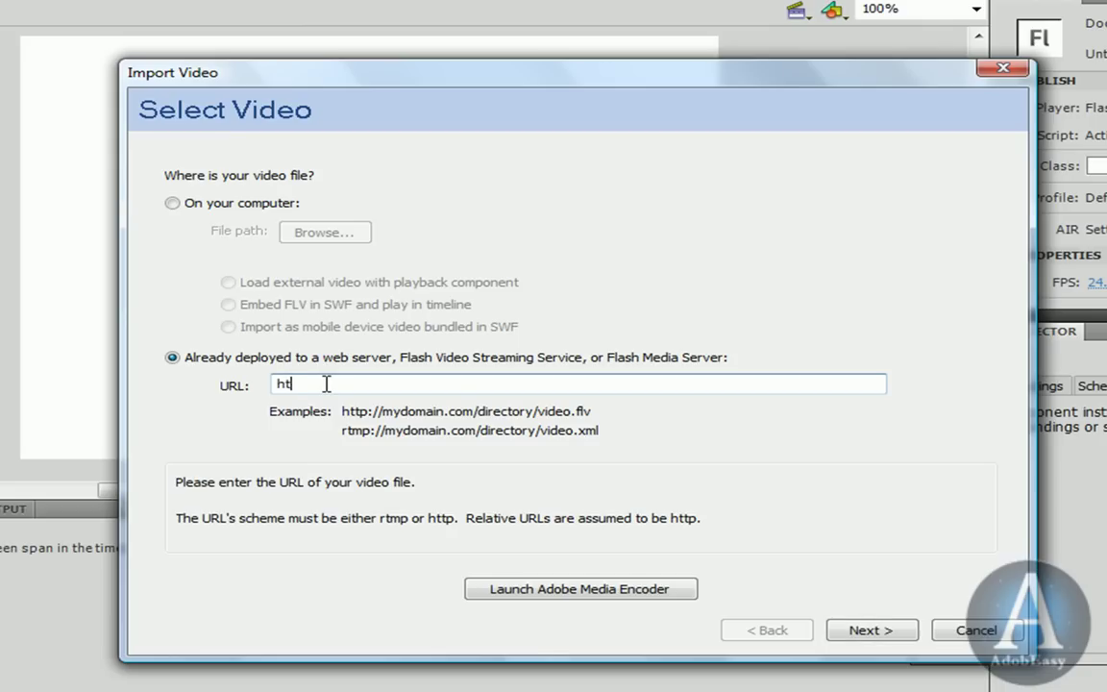
pyautogui.write('tp://www.designsbyjonathan')
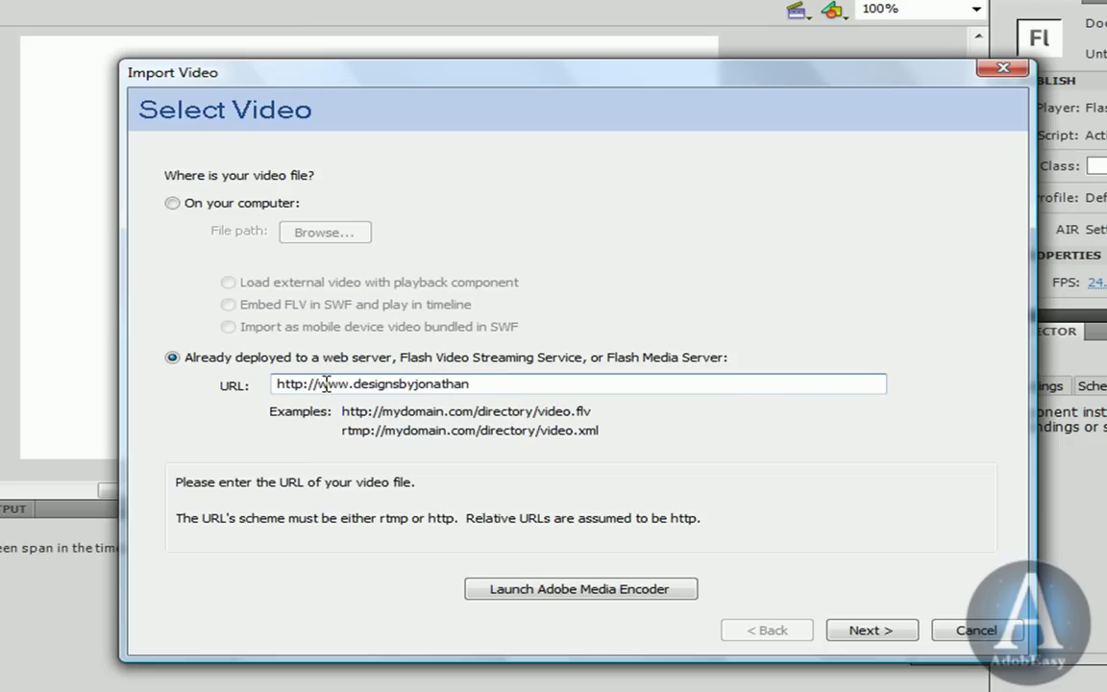
pyautogui.write('.com/video.flv')
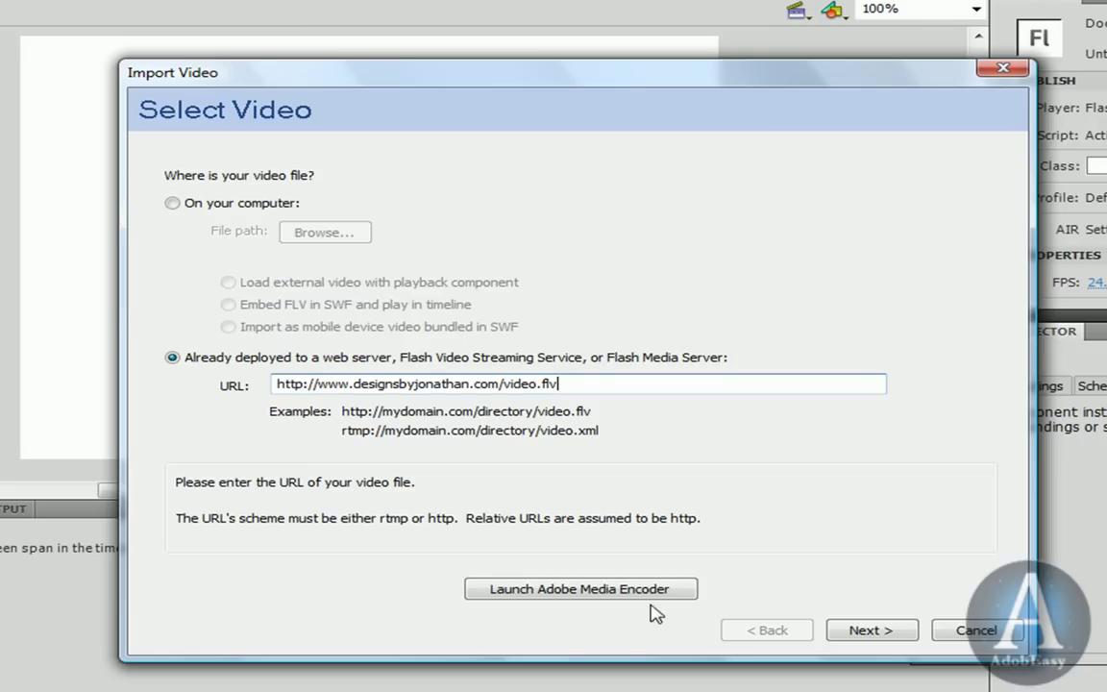
# Keep the SkinUnderPlay.swf skin, set its colour to dark navy, and continue to Finish Video Import
pyautogui.click(875, 638)
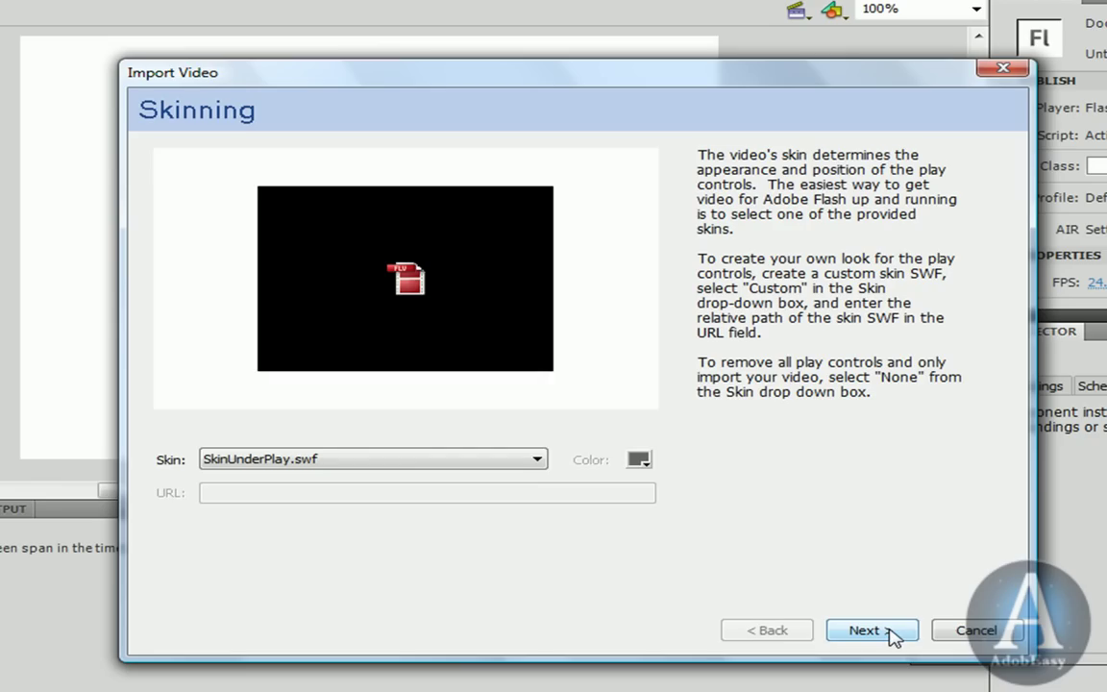
pyautogui.click(492, 460)
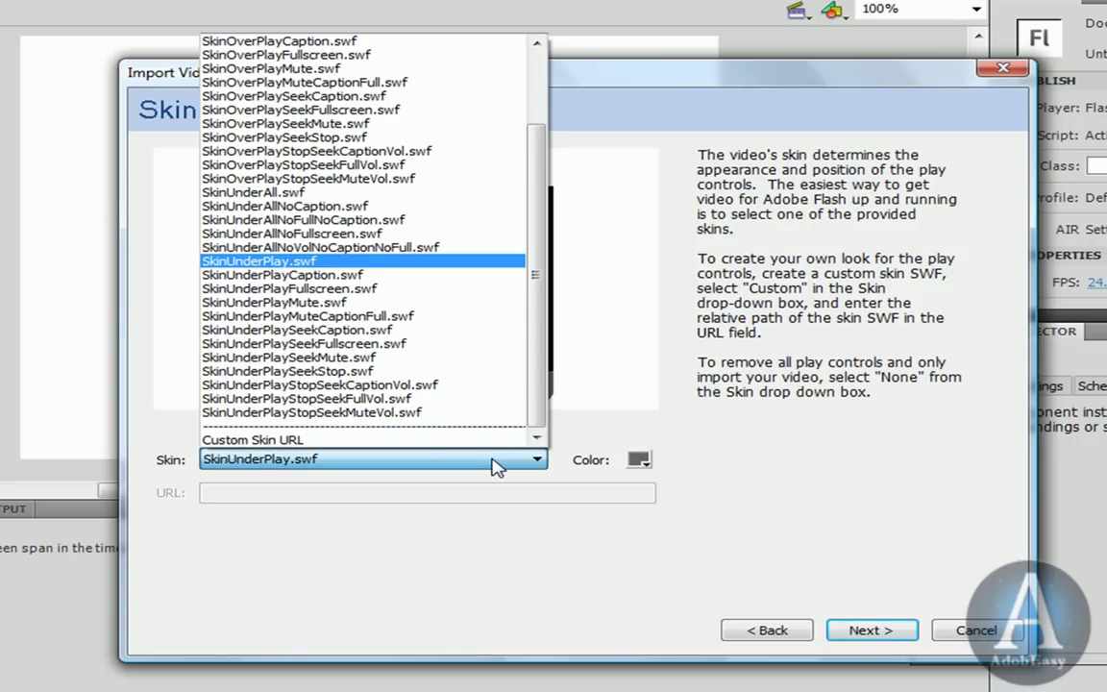
pyautogui.click(325, 262)
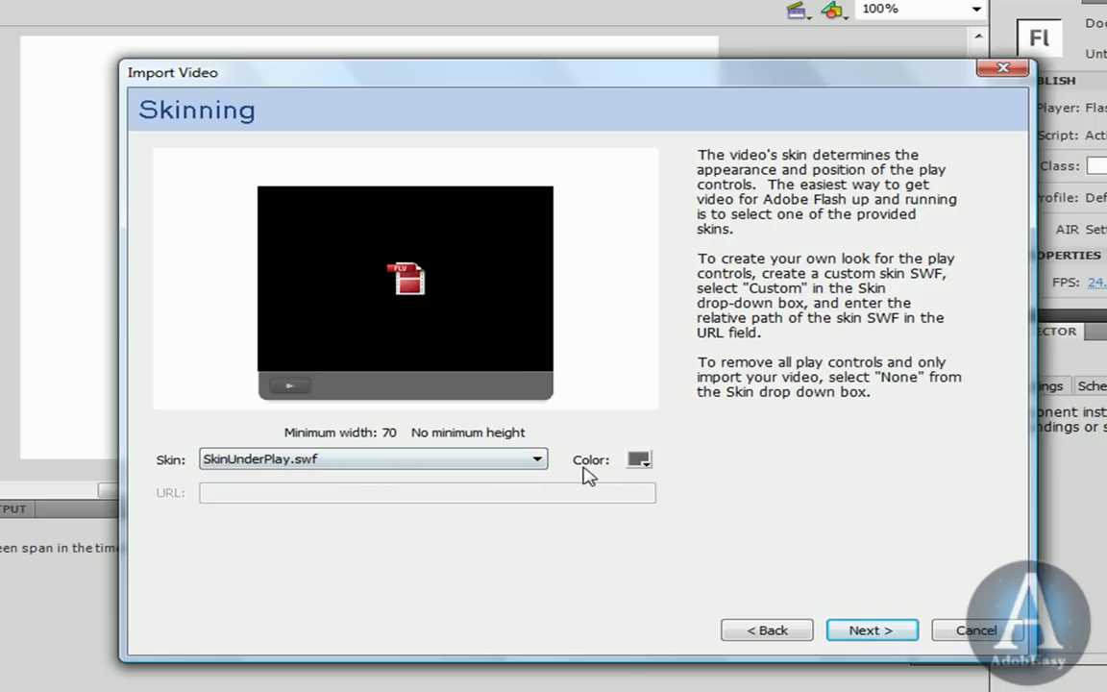
pyautogui.click(644, 466)
pyautogui.click(697, 535)
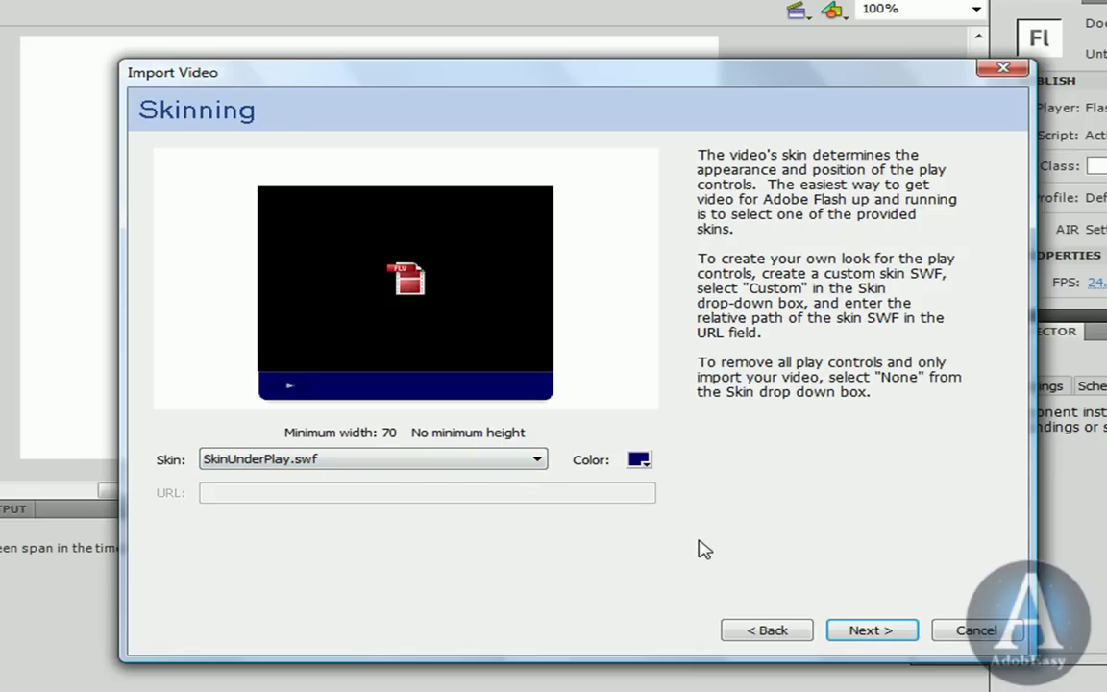
pyautogui.click(869, 630)
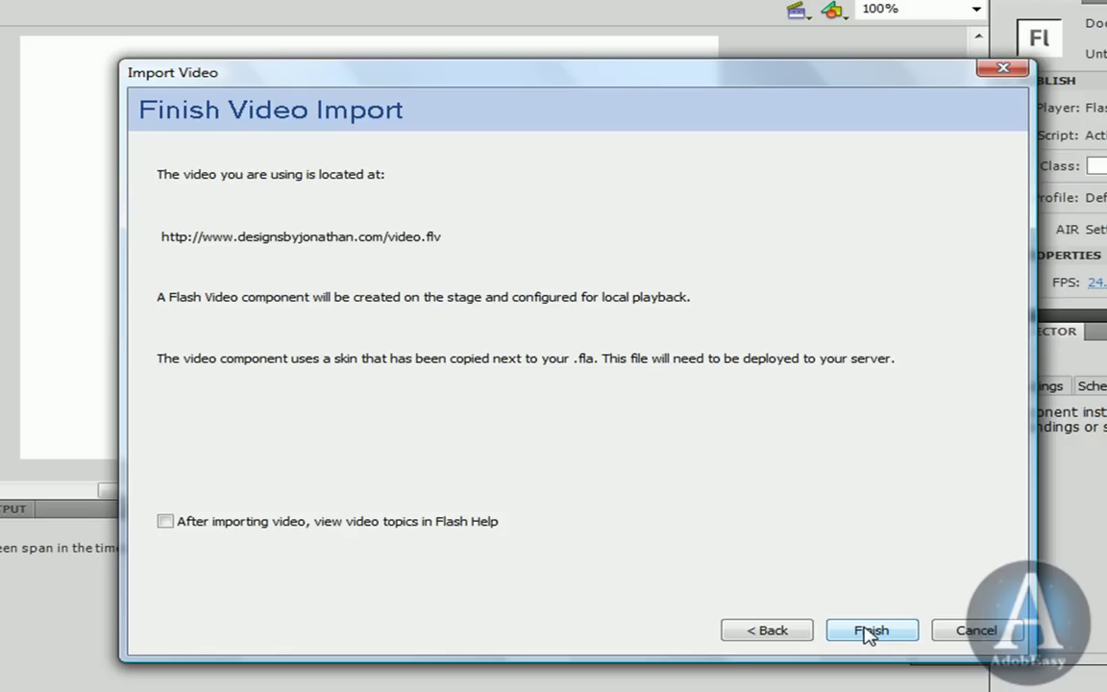
# Finish the import, centre the 320×240 FLVPlayback player on stage, and test the movie
pyautogui.click(869, 630)
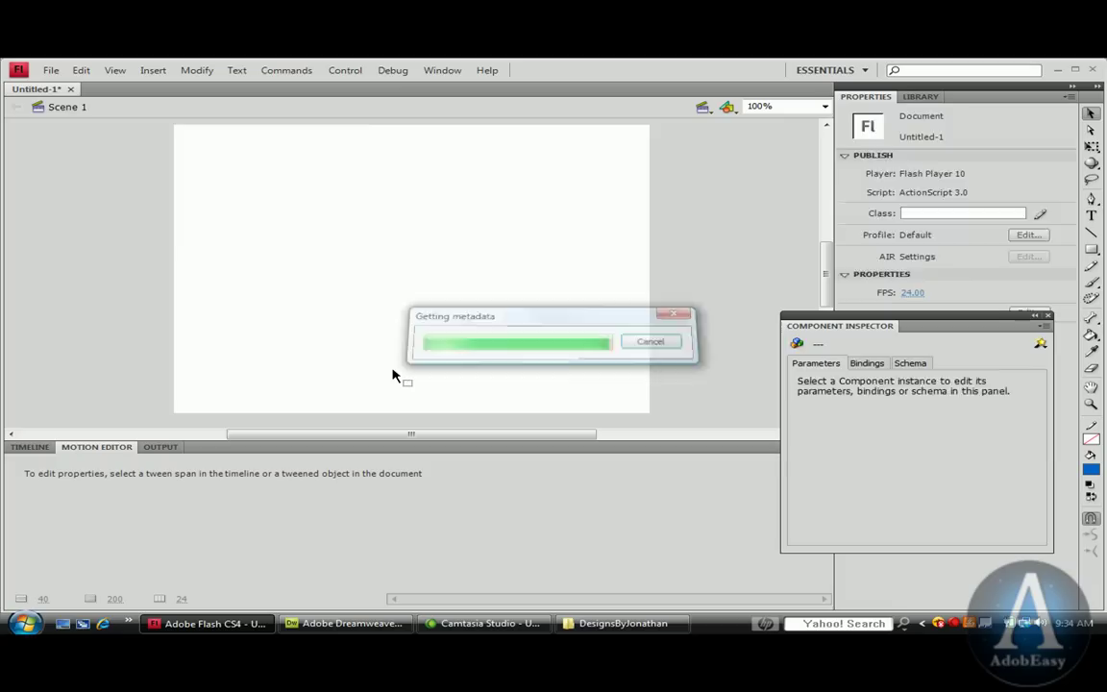
pyautogui.moveTo(291, 216); pyautogui.dragTo(485, 322)
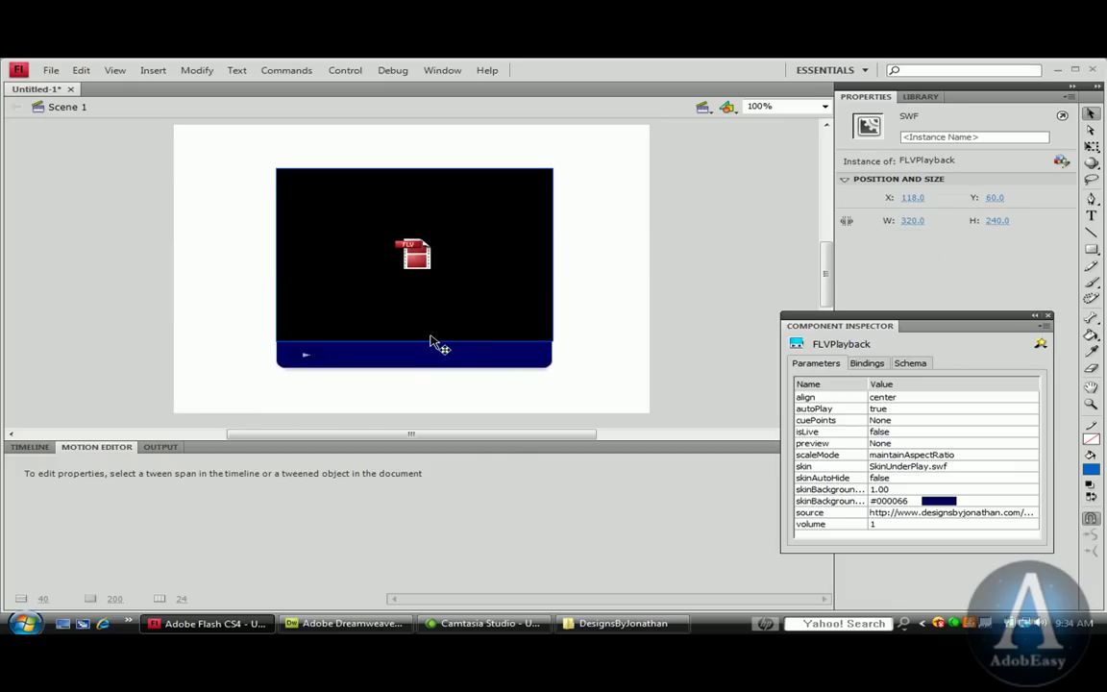
pyautogui.hotkey('ctrl', 'Return')
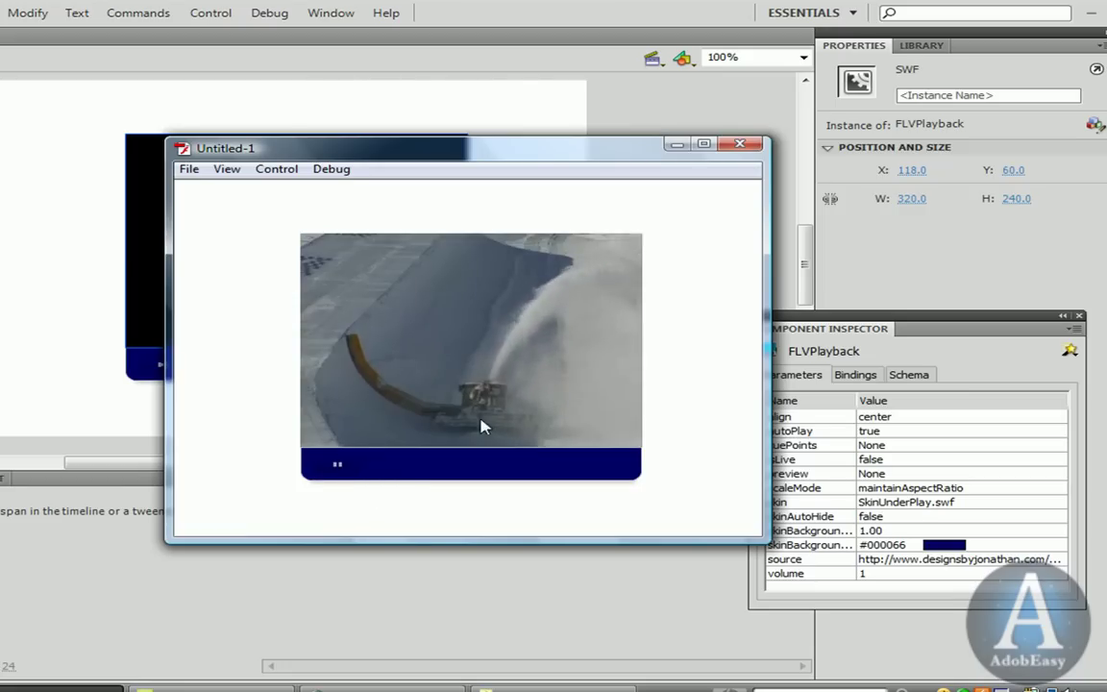
# Close the preview and set skinBackgroundColor in the Component Inspector from #000066 to grey #999999
pyautogui.click(740, 145)
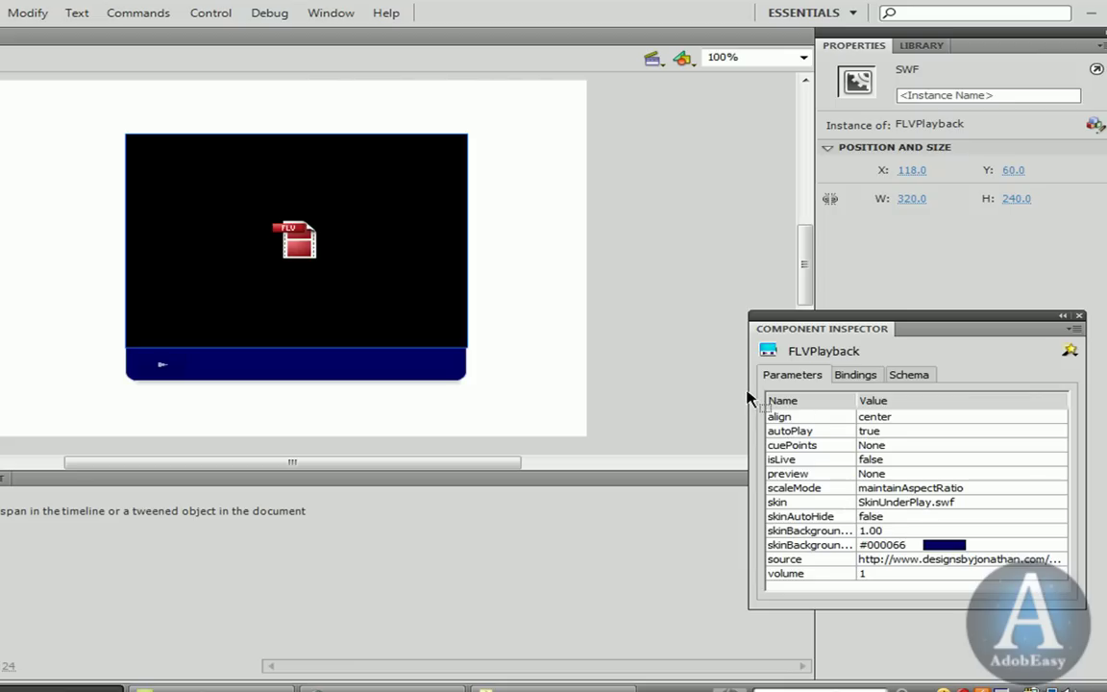
pyautogui.moveTo(749, 389); pyautogui.dragTo(442, 372)
pyautogui.click(330, 13)
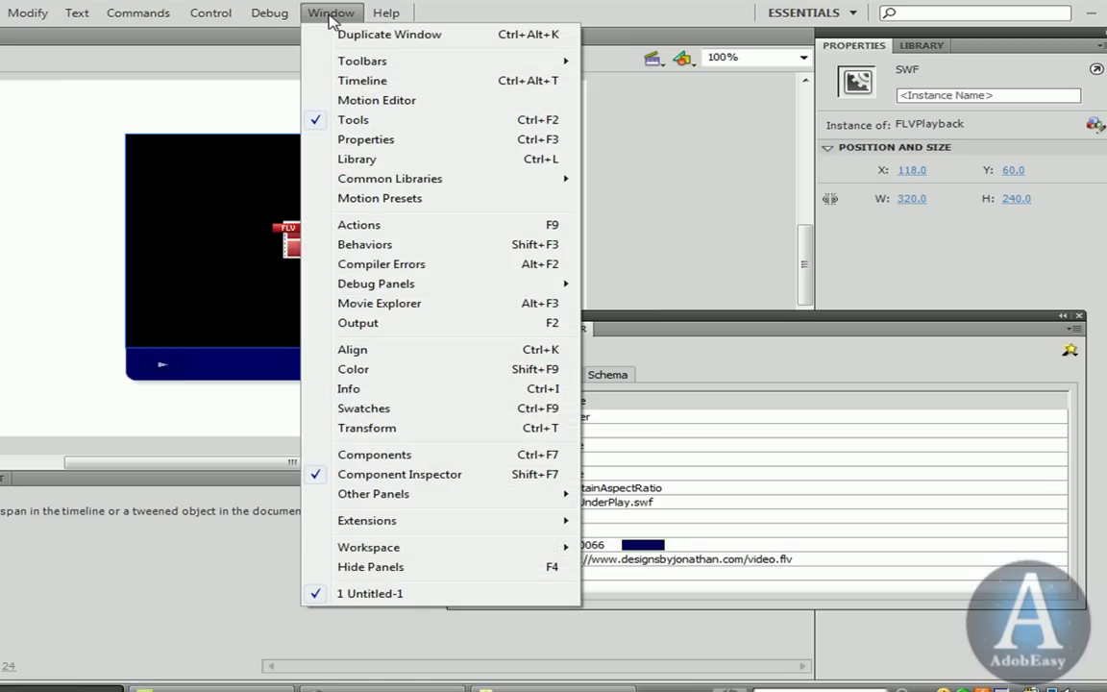
pyautogui.click(615, 18)
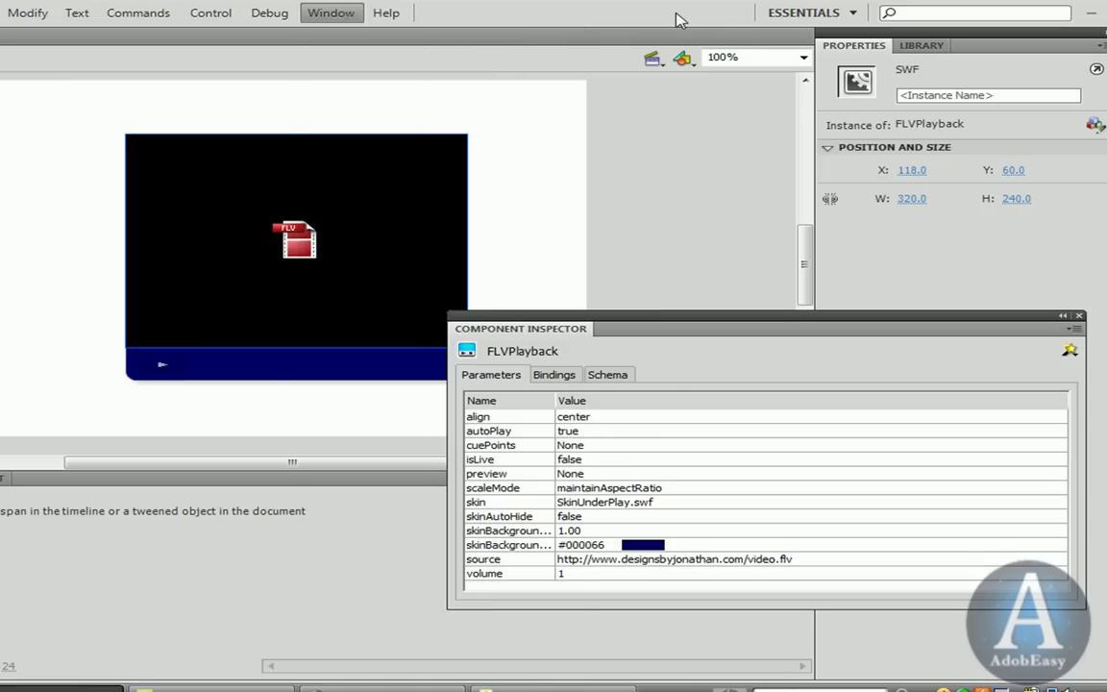
pyautogui.moveTo(662, 319); pyautogui.dragTo(633, 212)
pyautogui.click(613, 442)
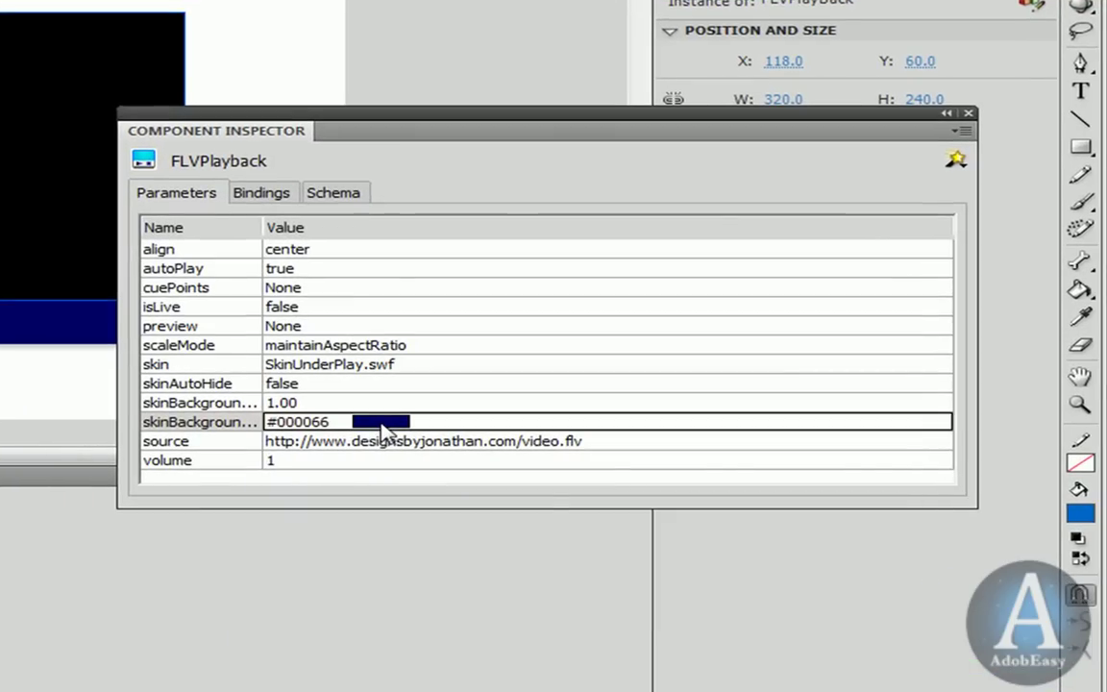
pyautogui.click(612, 441)
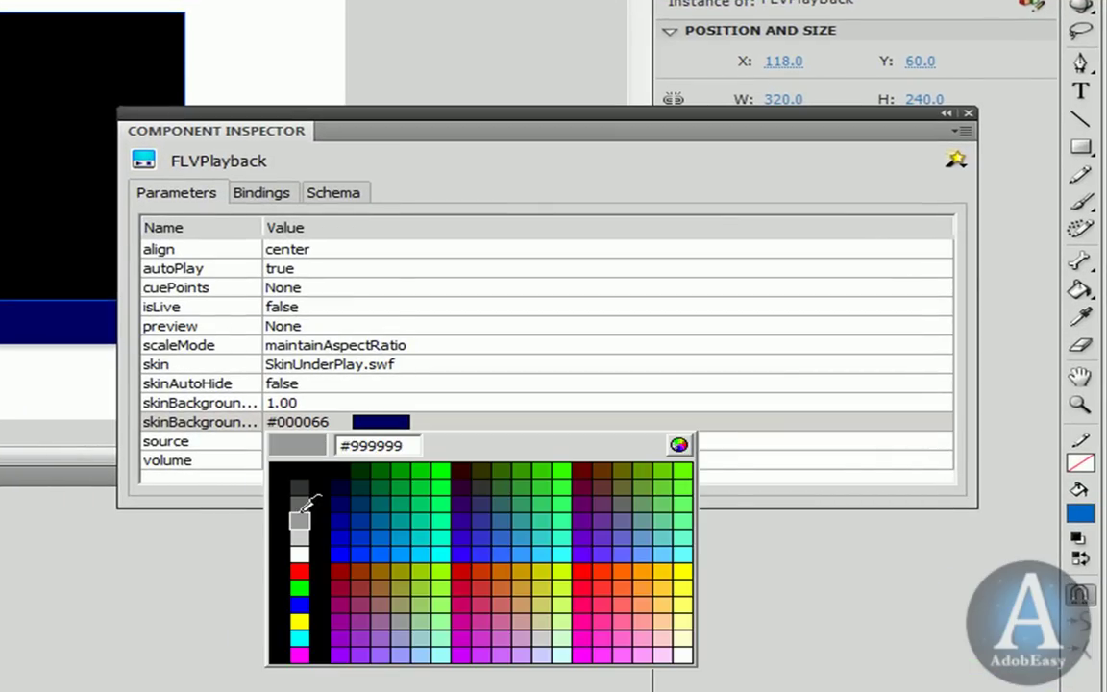
pyautogui.click(299, 519)
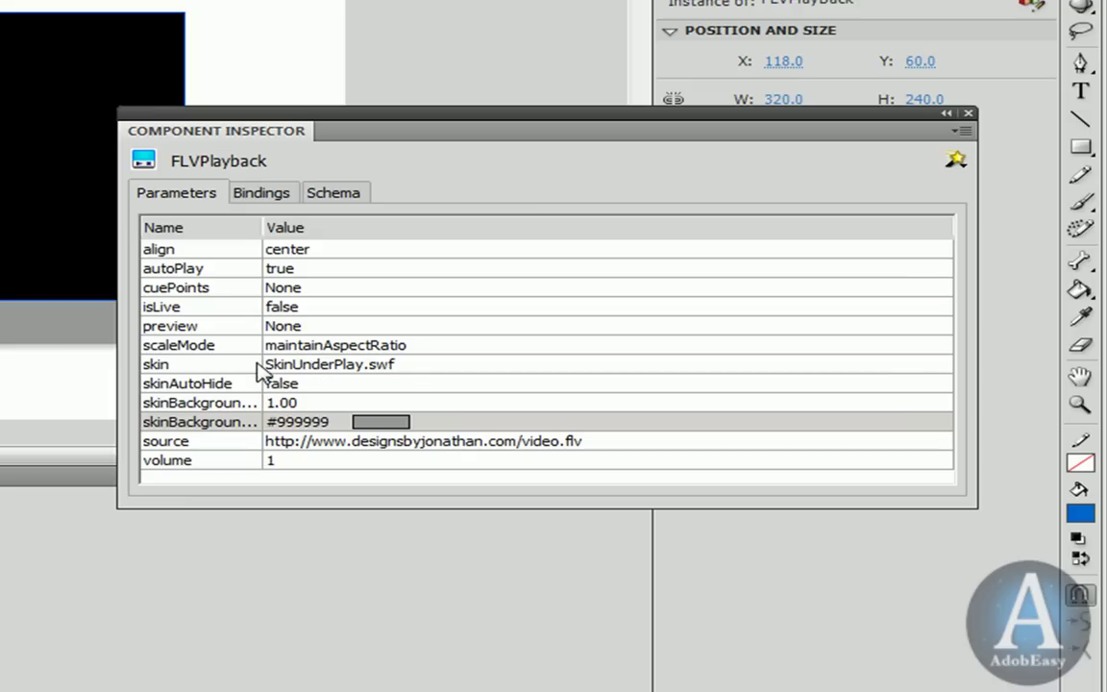
# Change the skin parameter to SkinUnderPlayStopSeekCaptionVol.swf in the Select Skin dialog
pyautogui.click(309, 374)
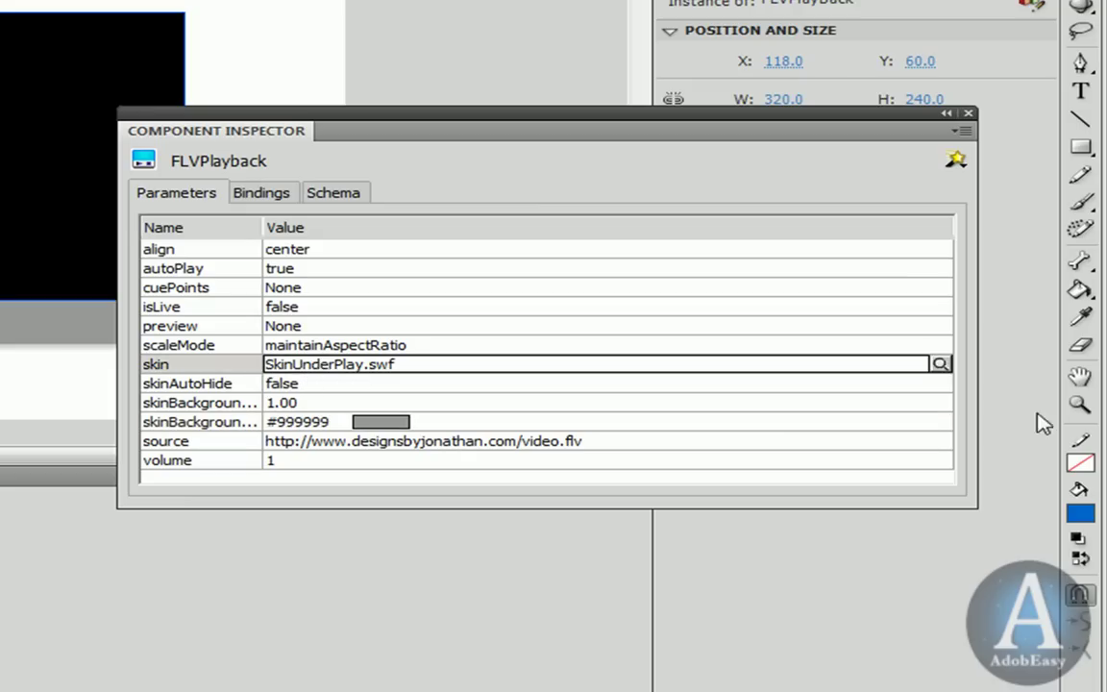
pyautogui.click(940, 364)
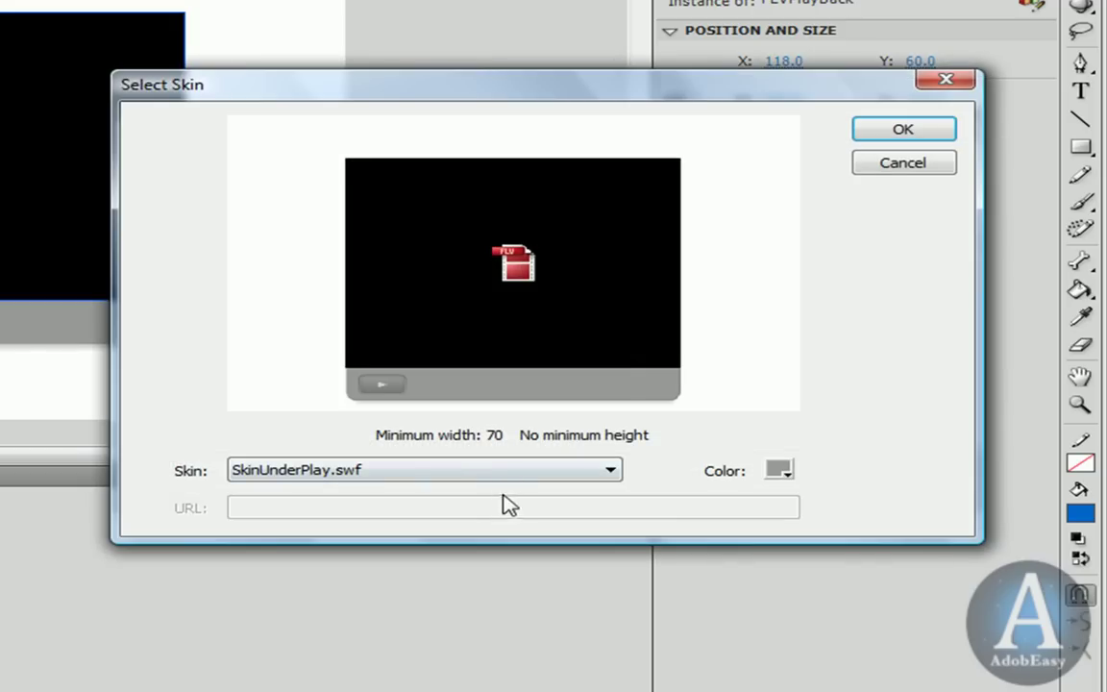
pyautogui.click(489, 475)
pyautogui.click(489, 475)
pyautogui.scroll(-1, 489, 475)
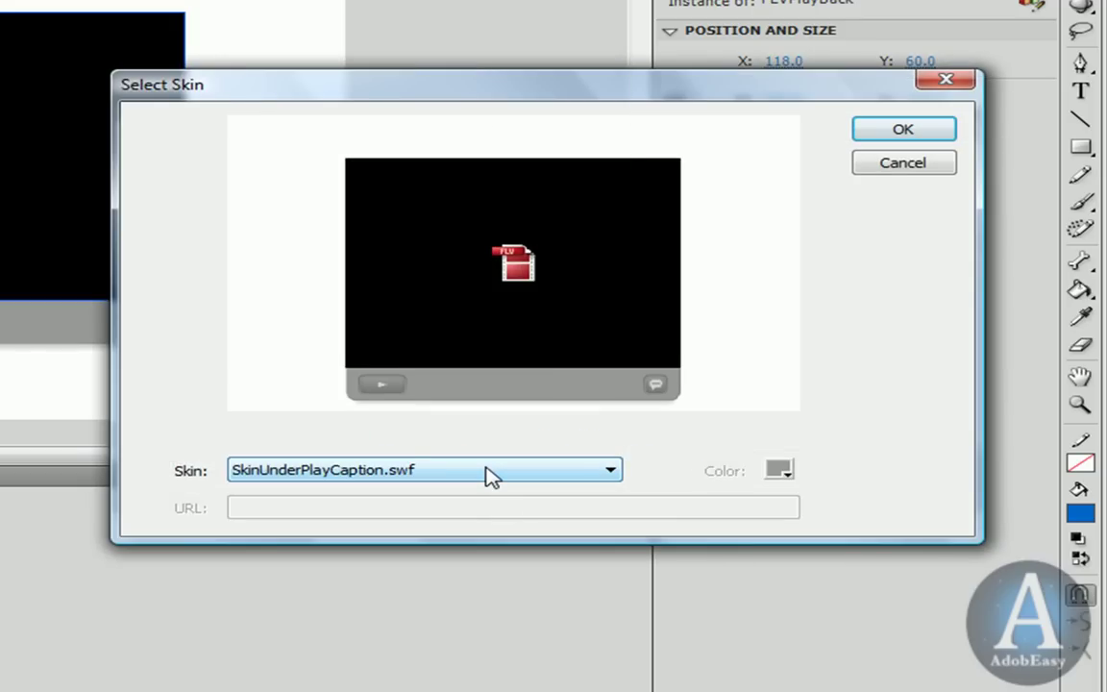
pyautogui.scroll(-2, 489, 475)
pyautogui.scroll(-5, 508, 481)
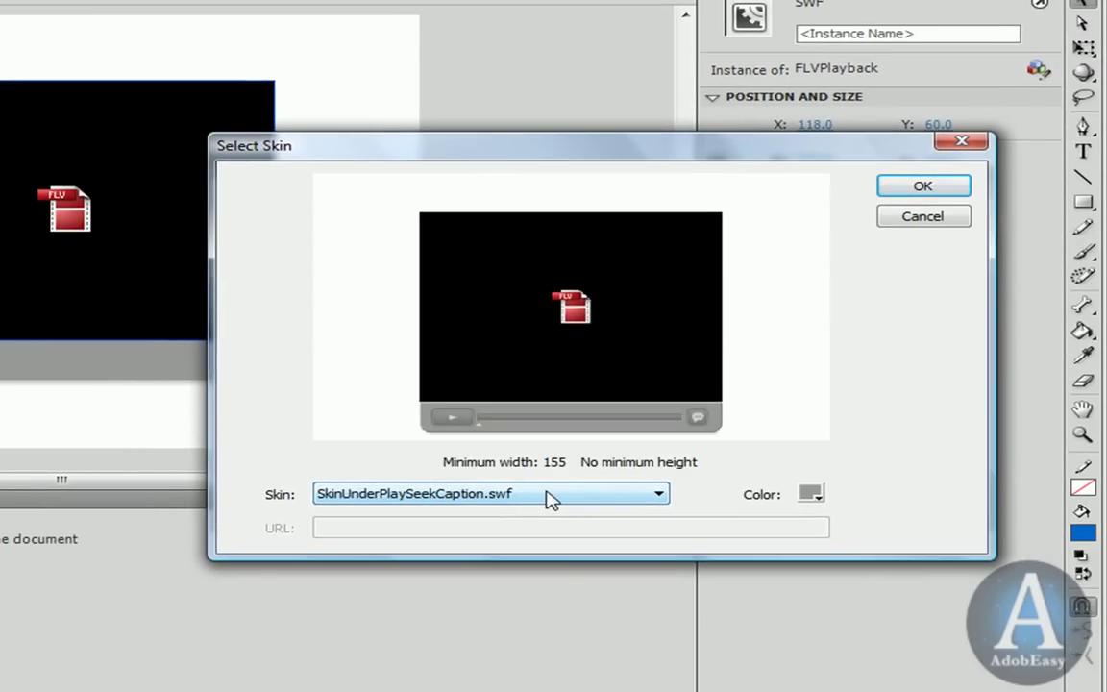
pyautogui.scroll(-2, 549, 498)
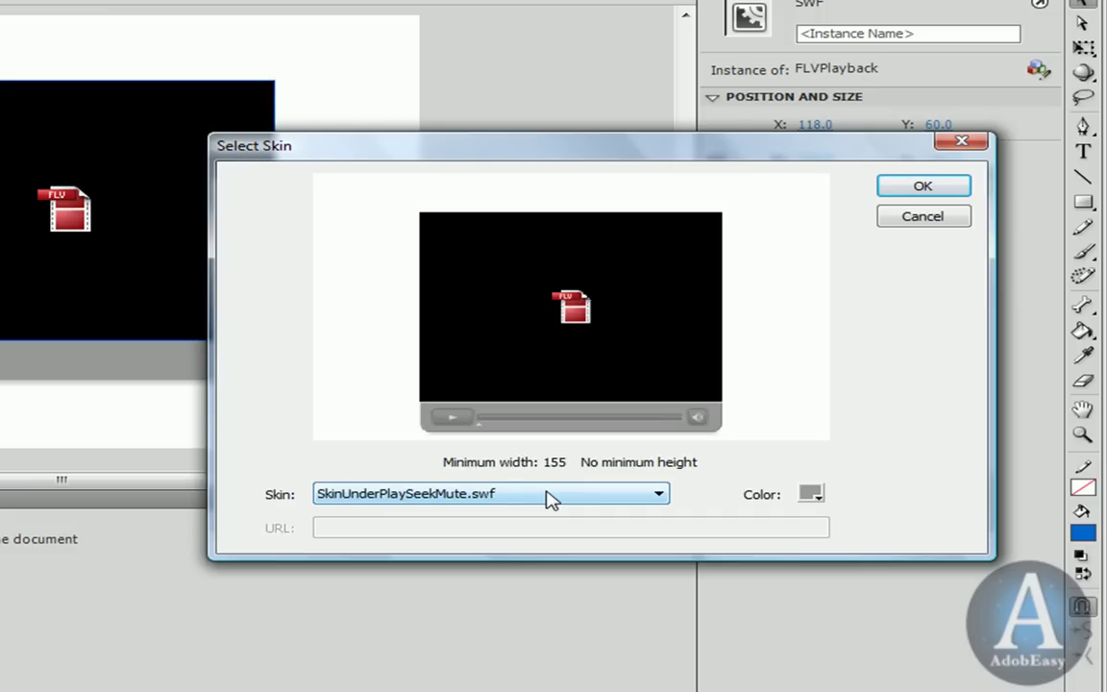
pyautogui.scroll(-3, 550, 499)
pyautogui.scroll(1, 549, 498)
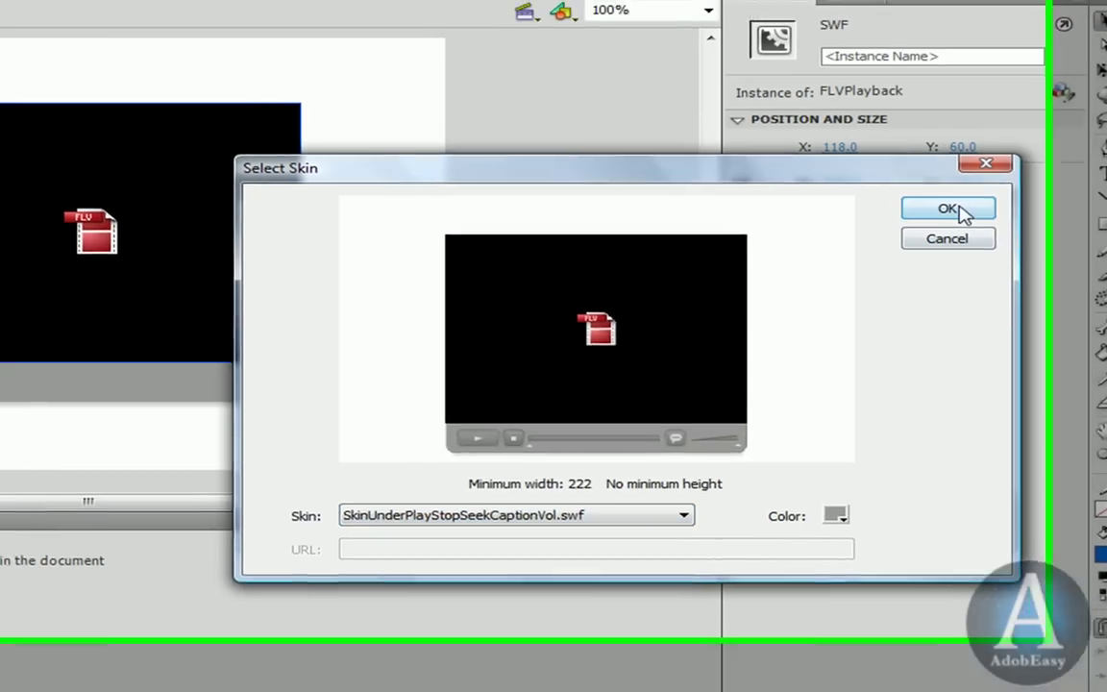
pyautogui.click(948, 191)
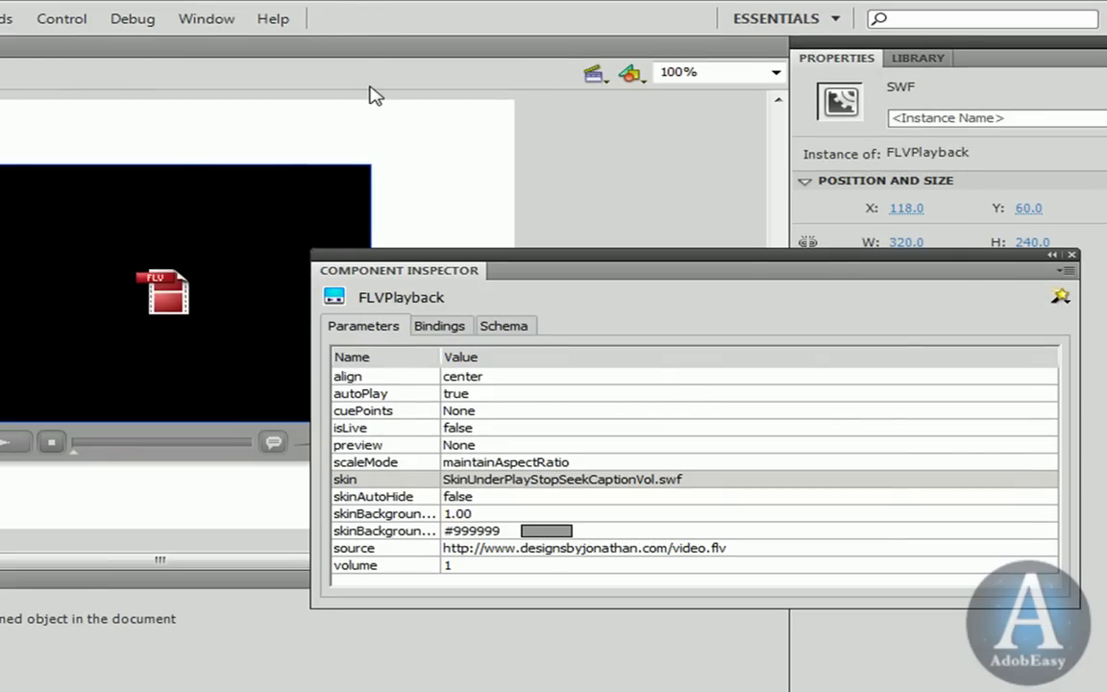
# Test the movie, scrub the seek bar ahead, then close the preview and shift the Component Inspector left
pyautogui.hotkey('ctrl', 'Return')
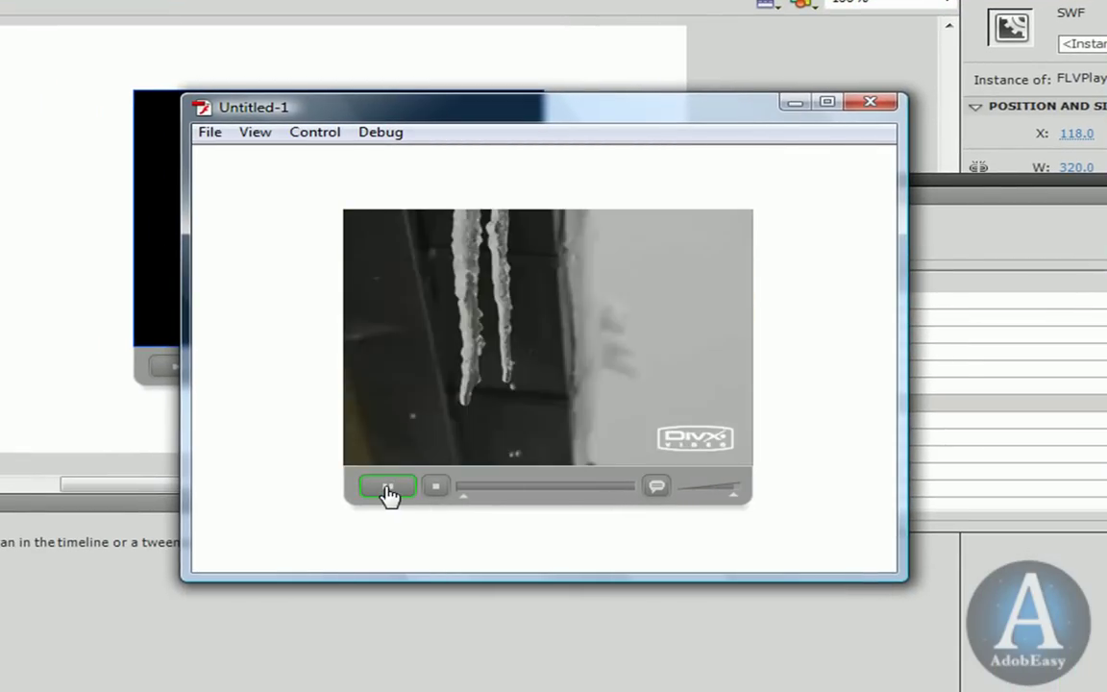
pyautogui.moveTo(464, 500); pyautogui.dragTo(550, 503)
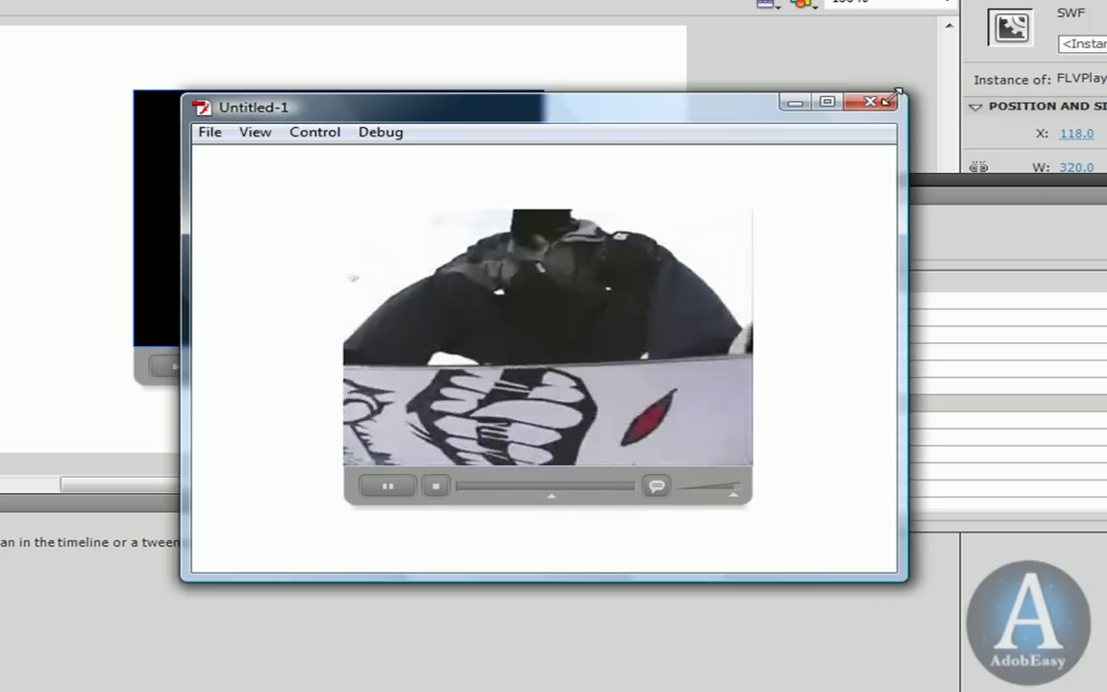
pyautogui.click(869, 103)
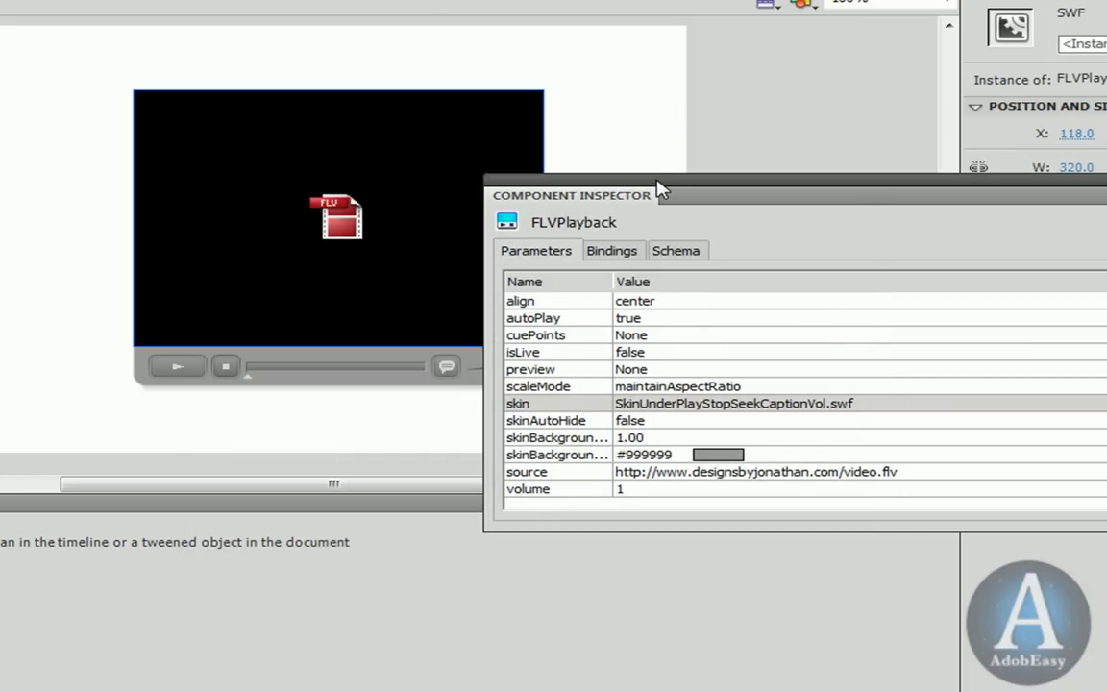
pyautogui.moveTo(642, 189); pyautogui.dragTo(523, 189)
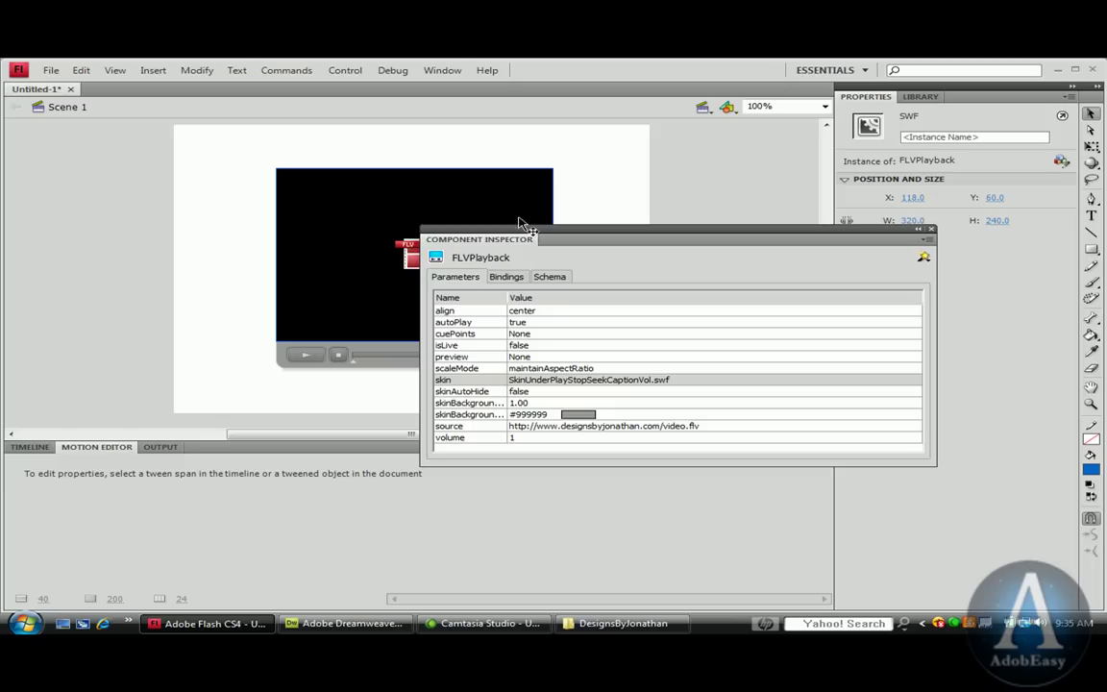
# Save the document to the Desktop as video1
pyautogui.click(53, 75)
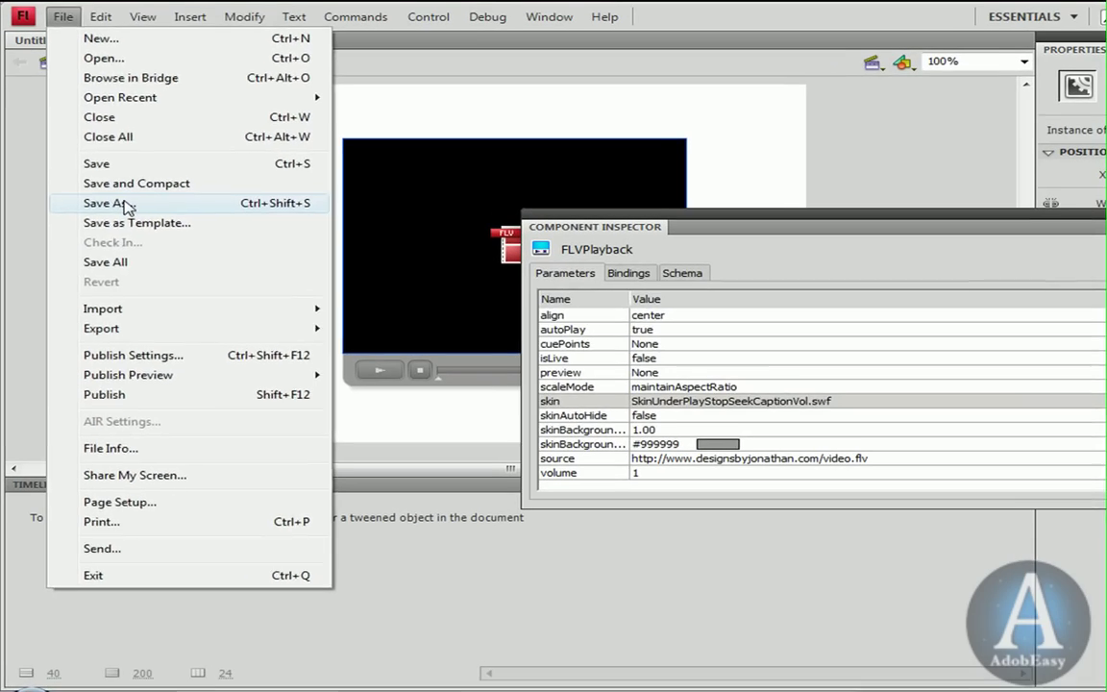
pyautogui.click(95, 220)
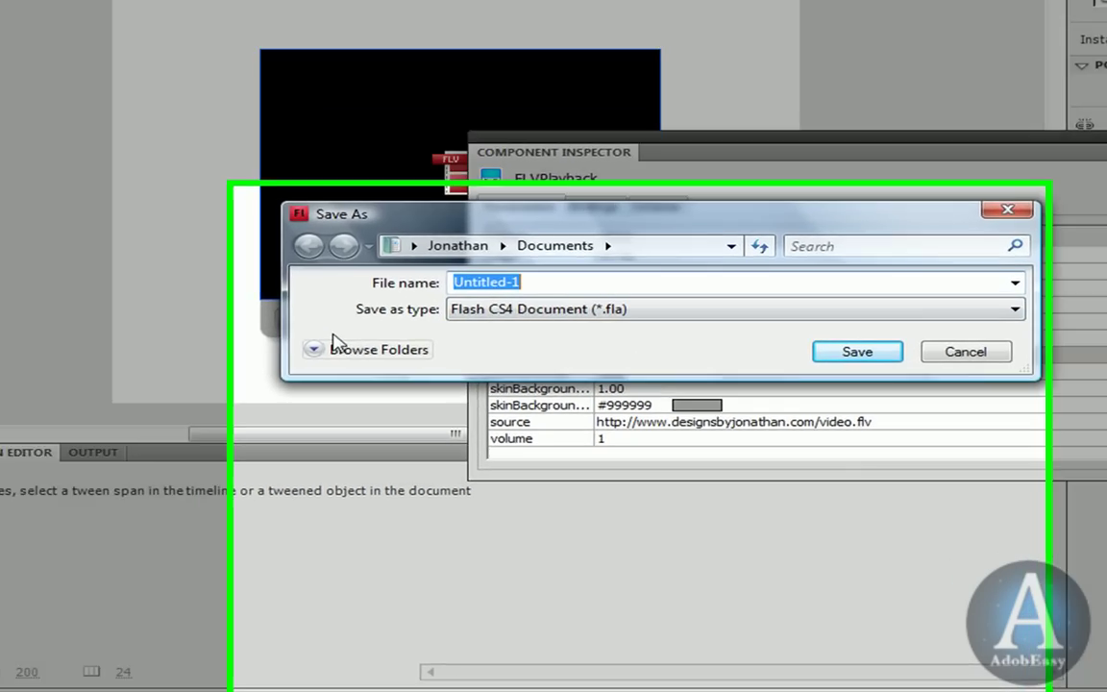
pyautogui.click(392, 396)
pyautogui.click(179, 233)
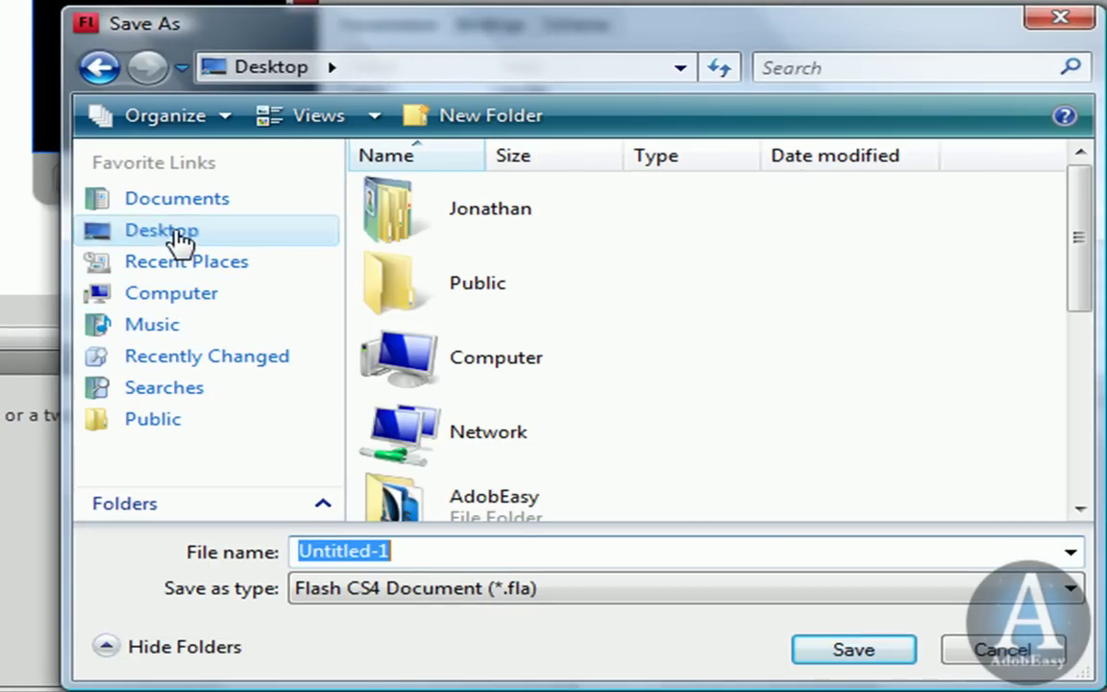
pyautogui.write('video1')
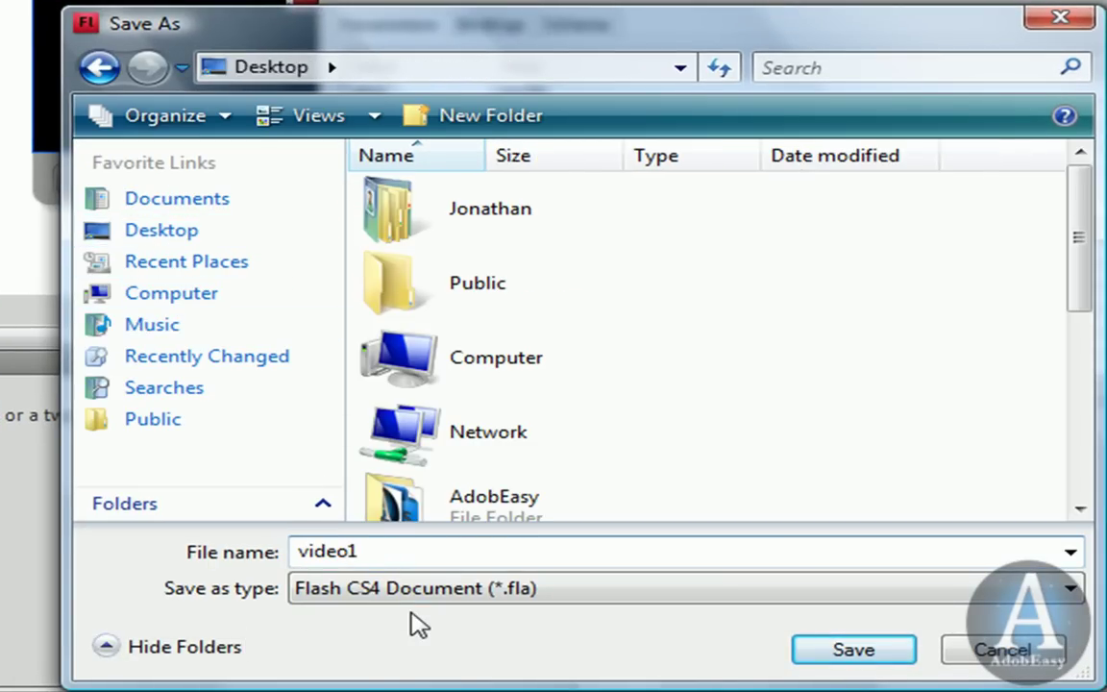
pyautogui.press('Return')
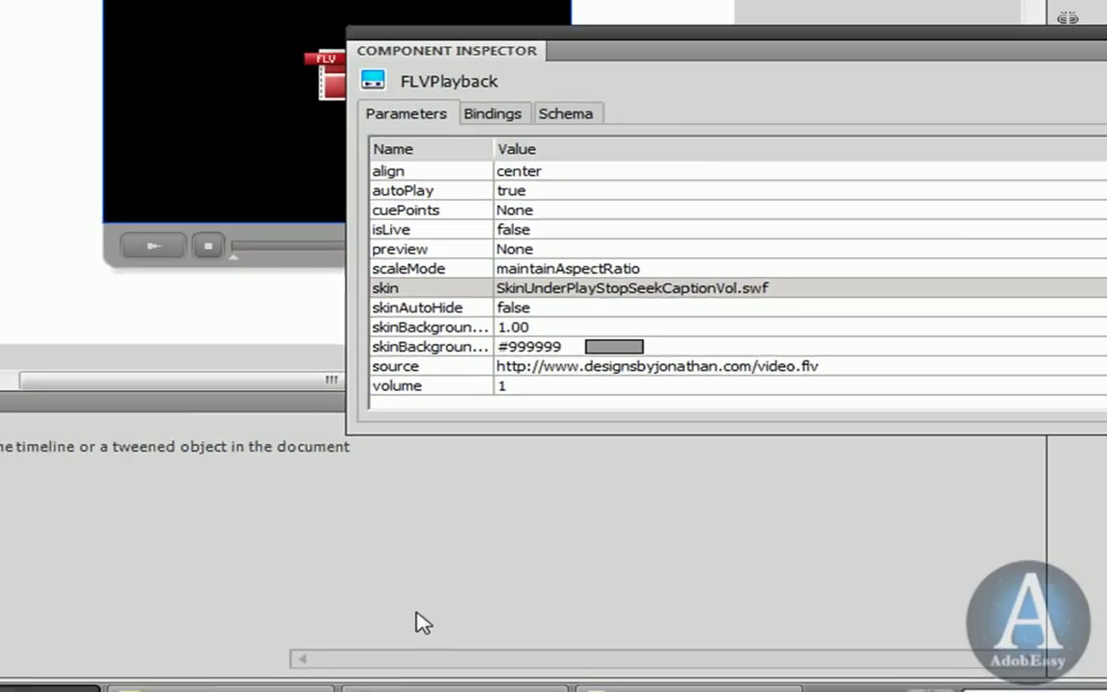
pyautogui.hotkey('alt', 'f')
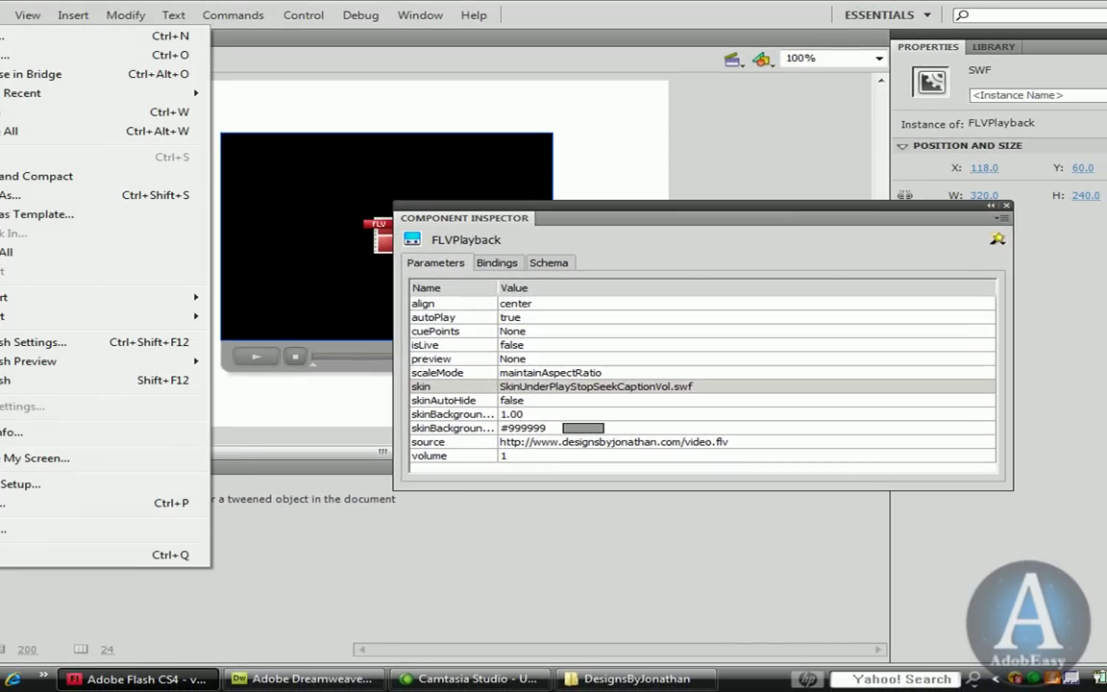
# Set the HTML template to Flash HTTPS and publish video1.swf and video1.html
pyautogui.click(38, 342)
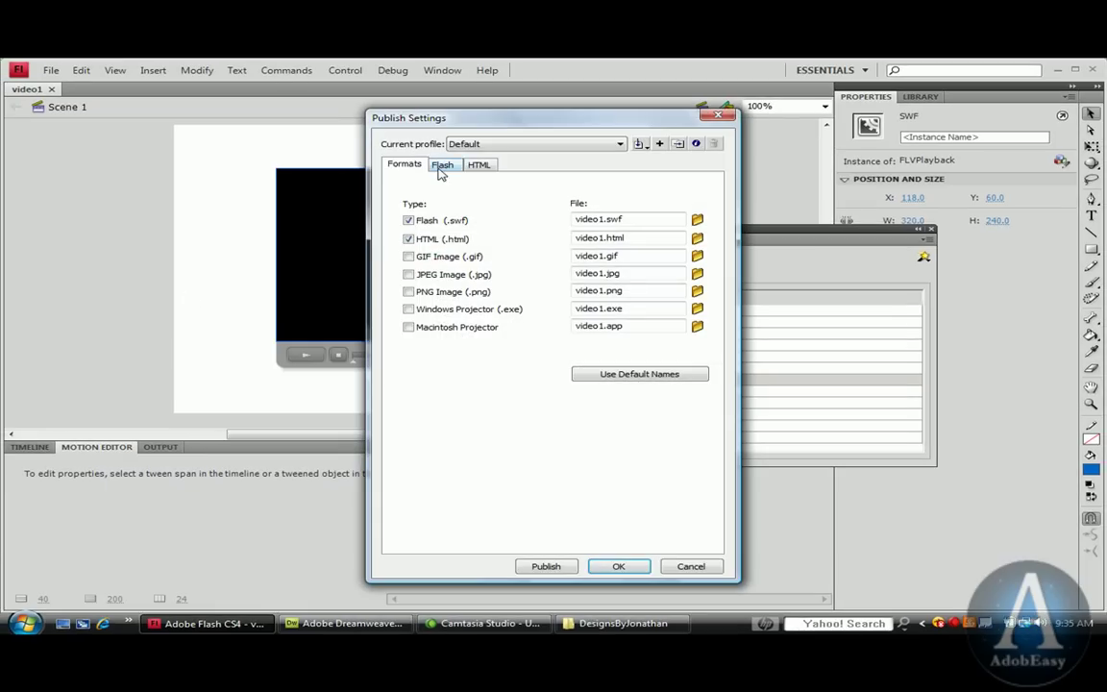
pyautogui.click(441, 165)
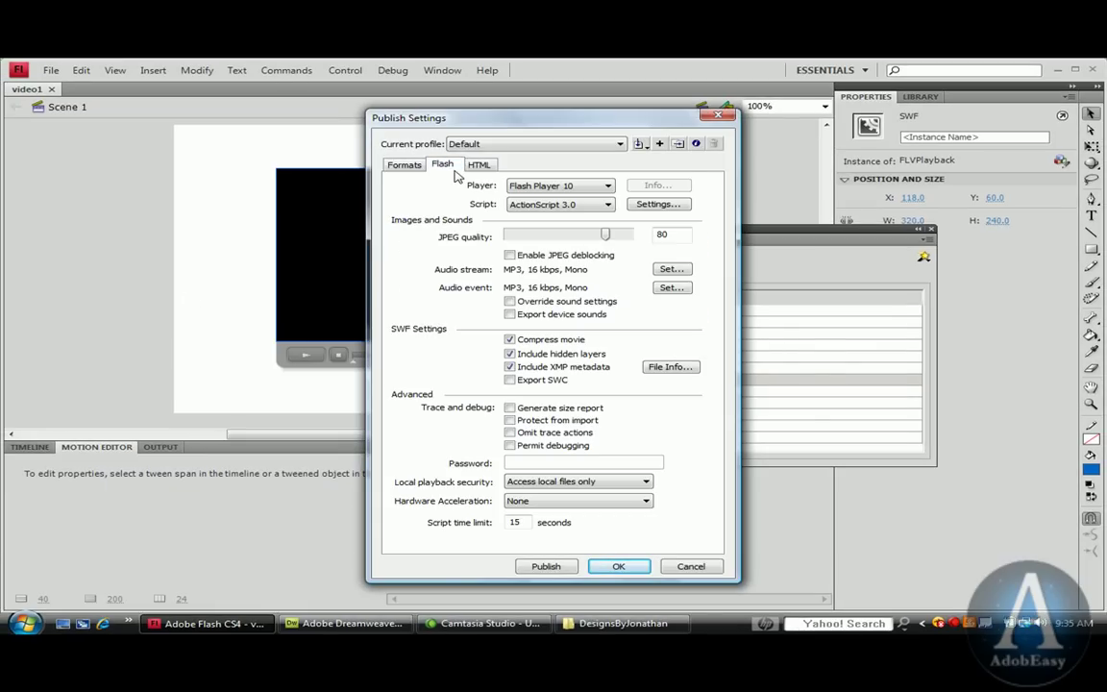
pyautogui.click(478, 166)
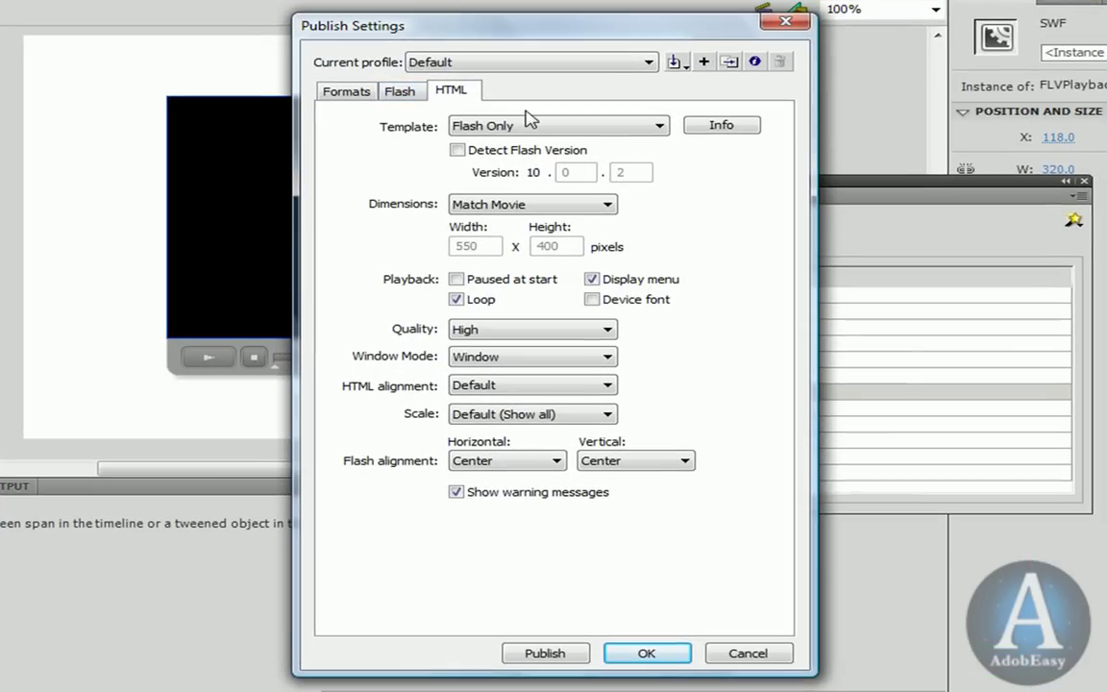
pyautogui.click(539, 129)
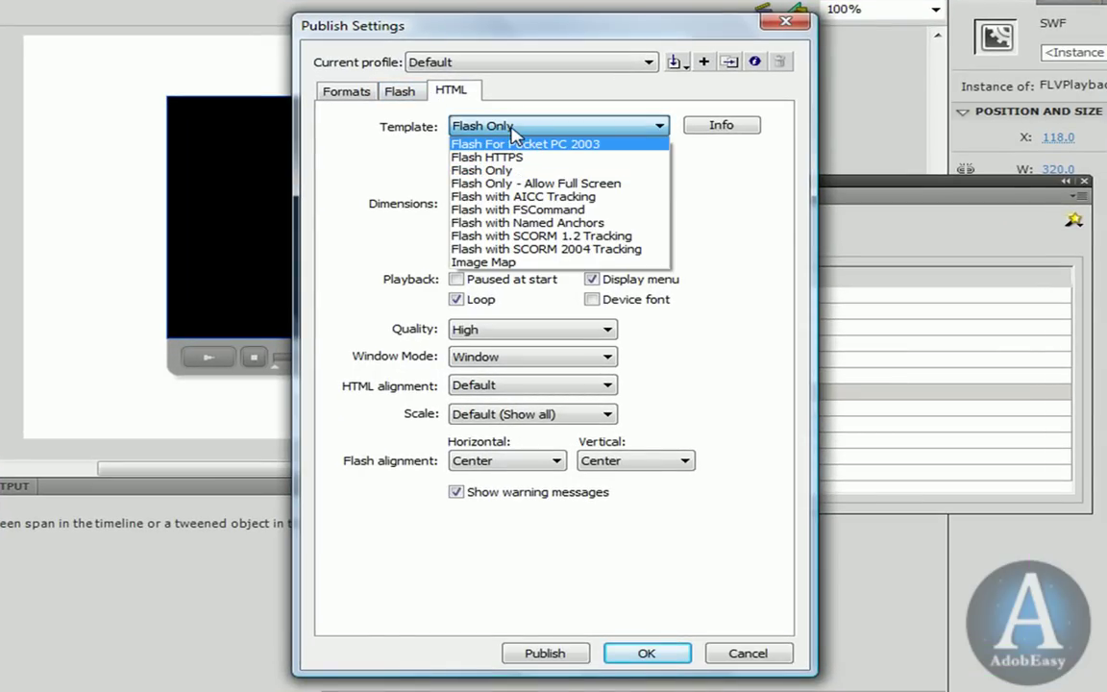
pyautogui.click(501, 158)
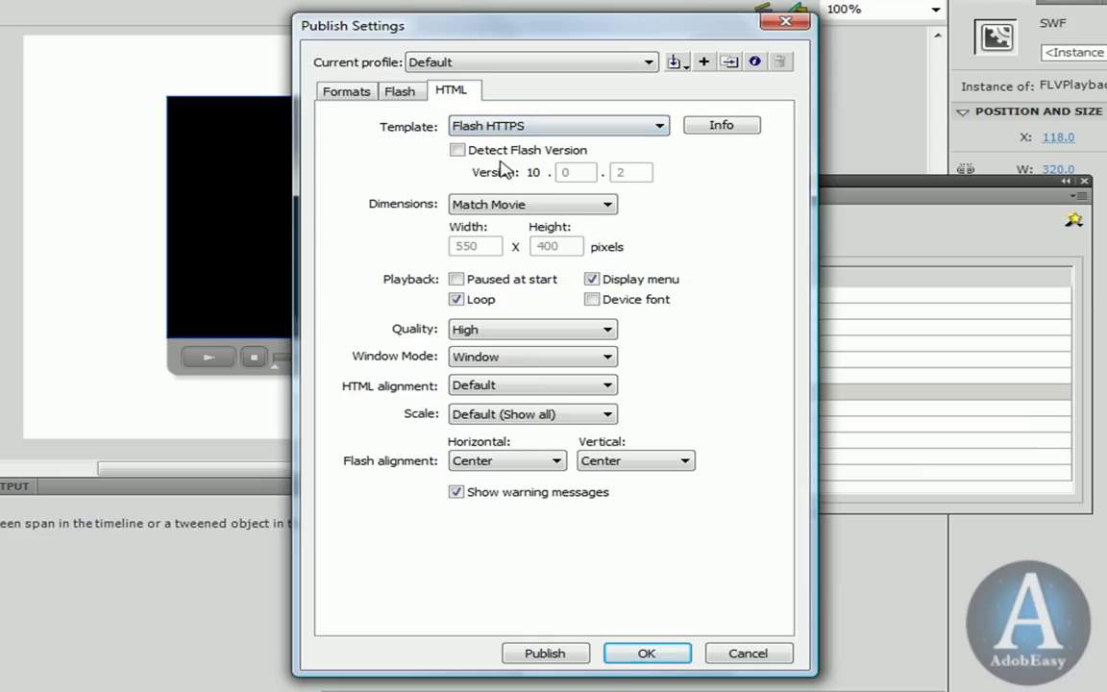
pyautogui.click(545, 654)
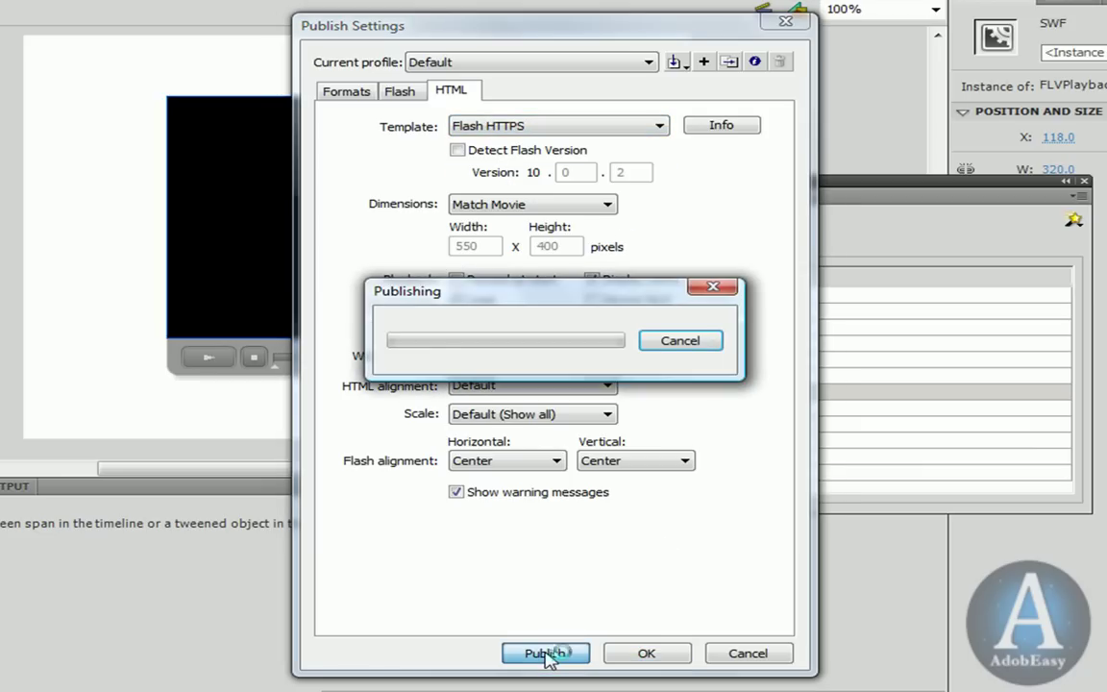
pyautogui.click(646, 655)
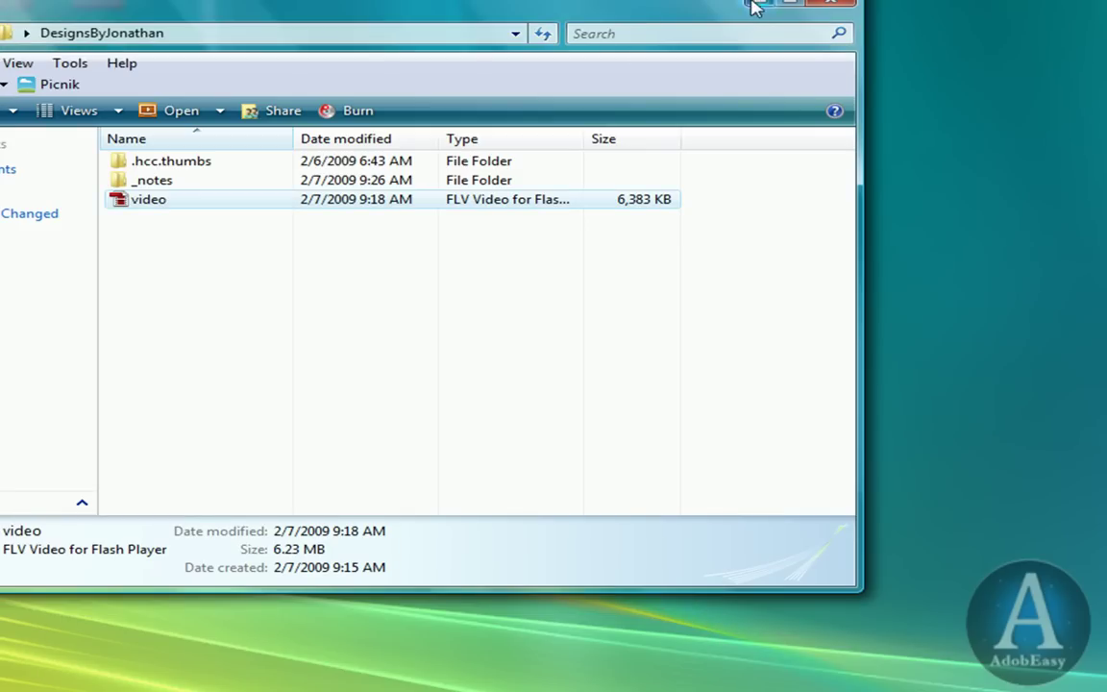
# Arrange video1.html, the skin SWF and video1.swf side by side on the desktop
pyautogui.click(758, 6)
pyautogui.moveTo(26, 597); pyautogui.dragTo(412, 227)
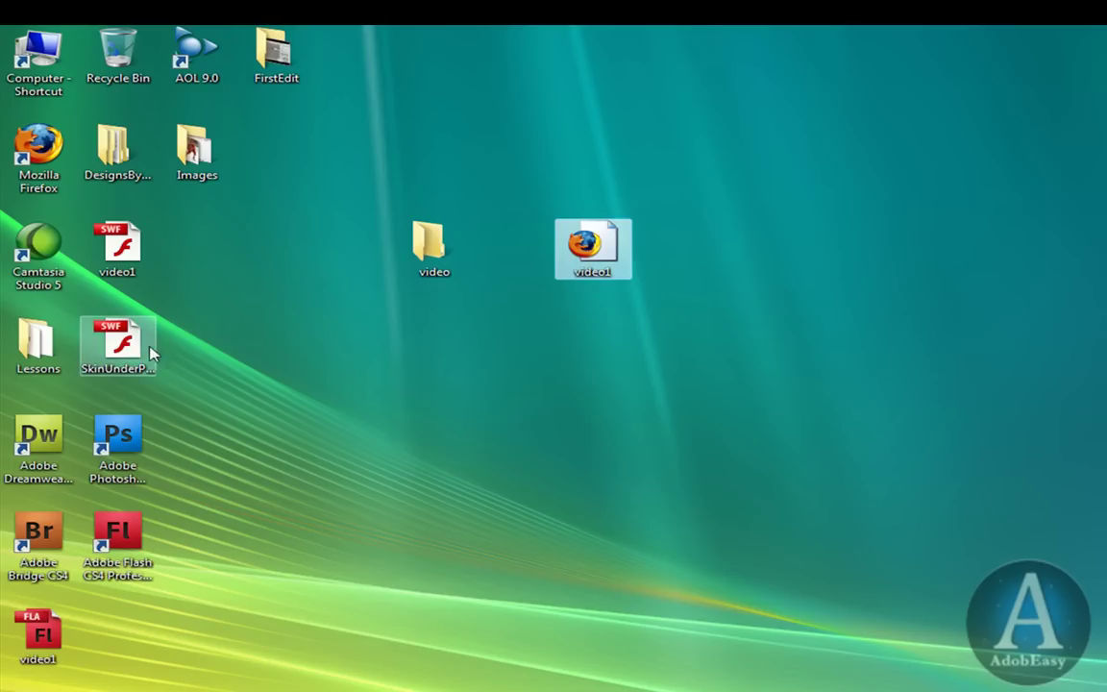
pyautogui.moveTo(75, 332); pyautogui.dragTo(693, 231)
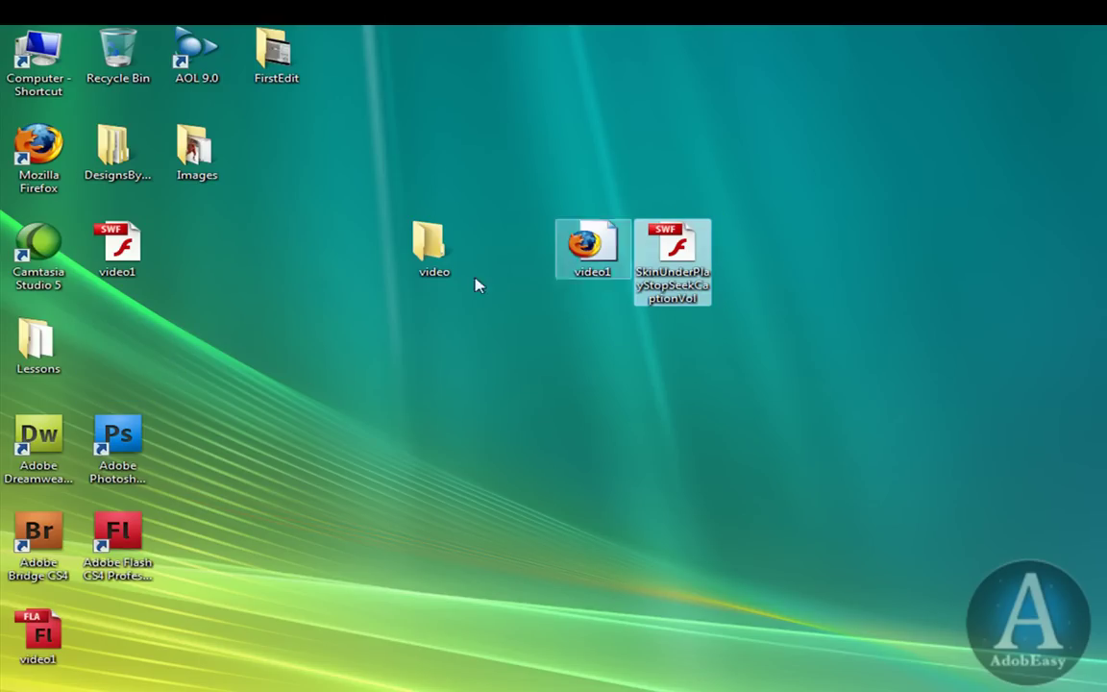
pyautogui.moveTo(116, 247); pyautogui.dragTo(752, 248)
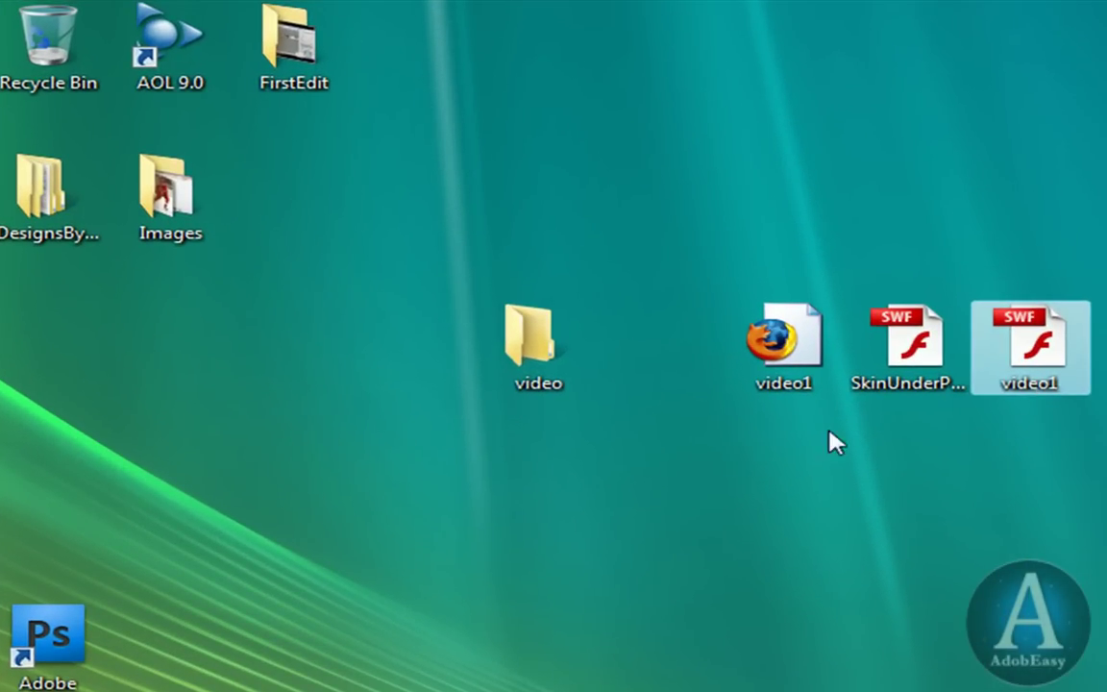
pyautogui.keyDown('ctrl'); pyautogui.click(905, 327); pyautogui.keyUp('ctrl')
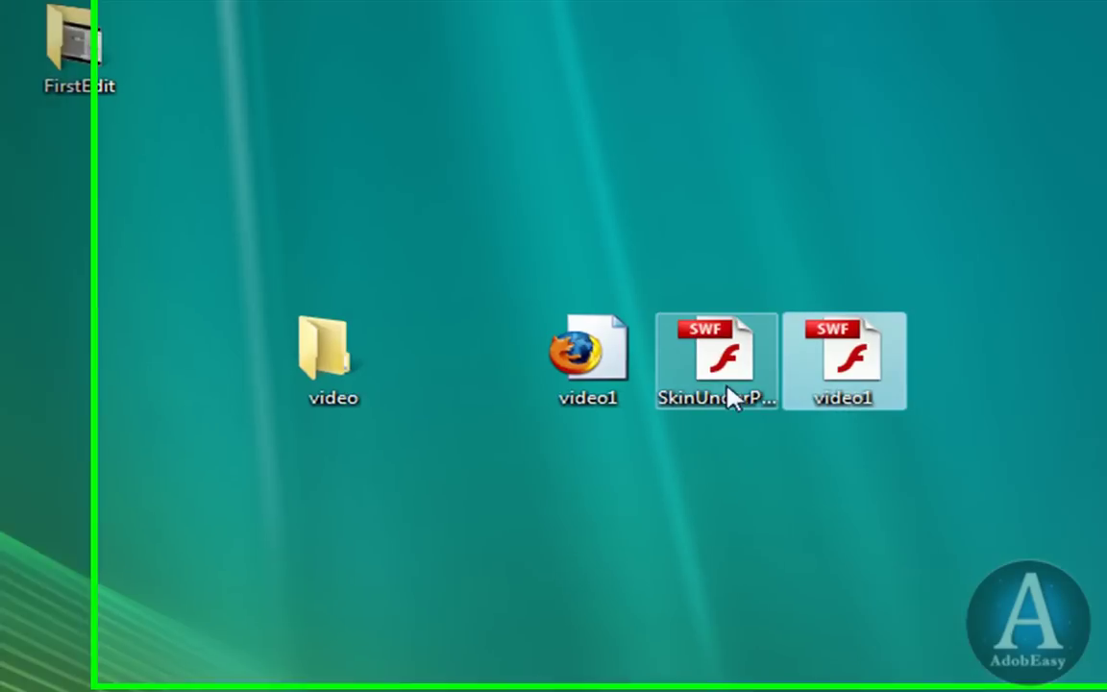
pyautogui.click(730, 396)
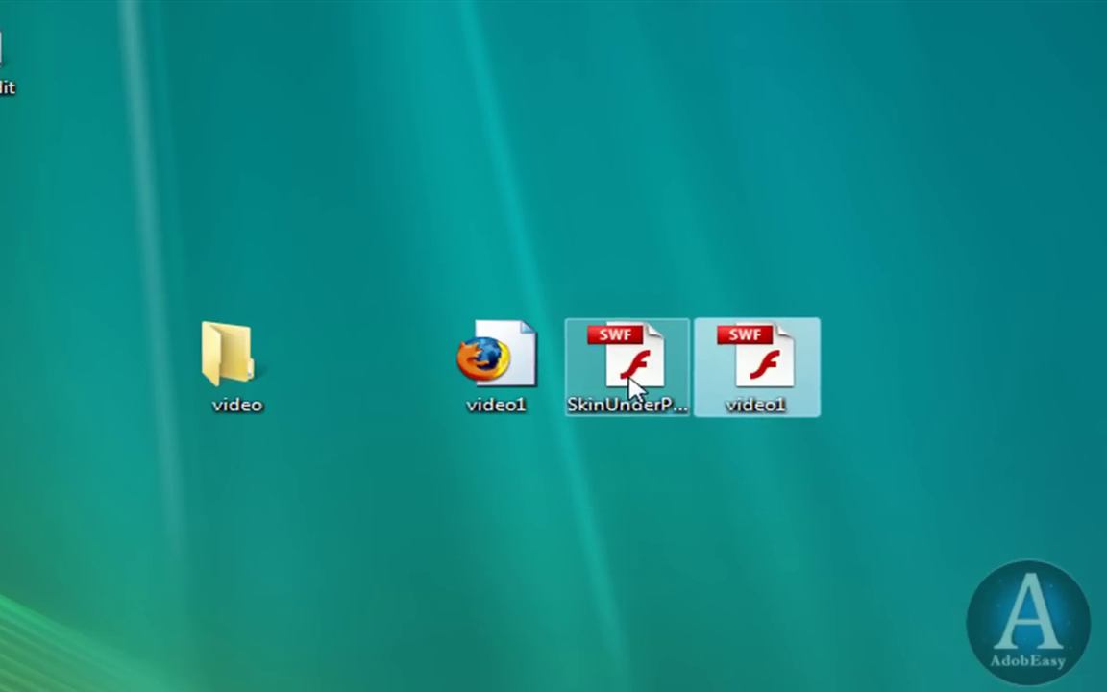
pyautogui.moveTo(730, 397); pyautogui.dragTo(736, 477)
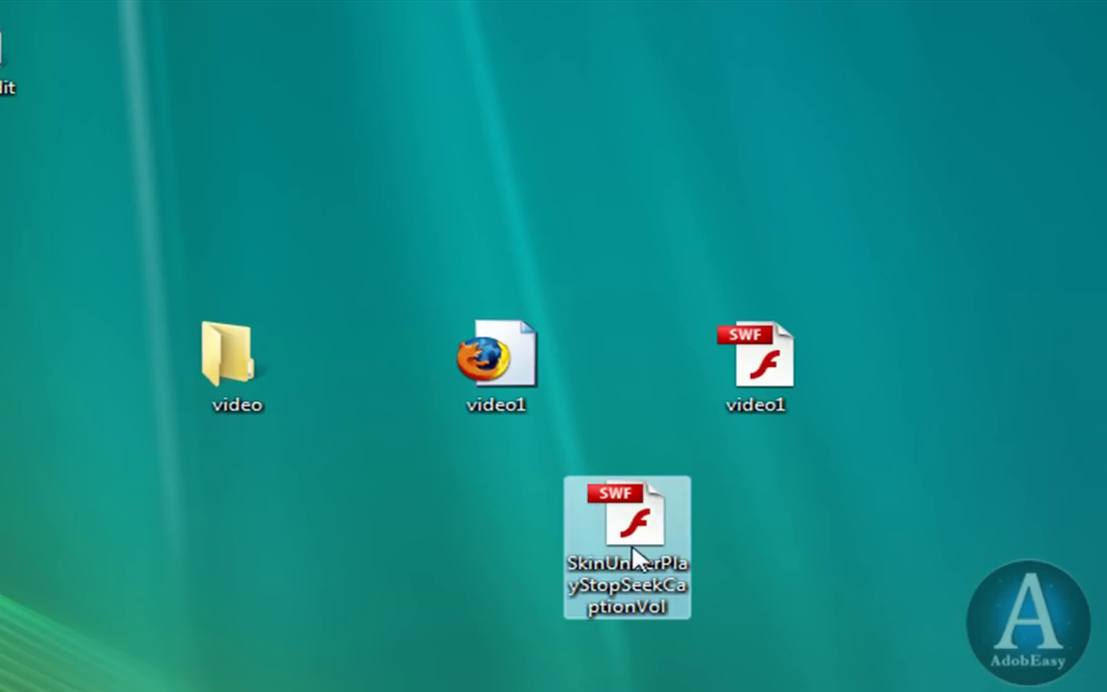
pyautogui.moveTo(634, 557); pyautogui.dragTo(653, 389)
# Move the three published files into the DesignsByJonathan site folder
pyautogui.moveTo(445, 546); pyautogui.dragTo(836, 354)
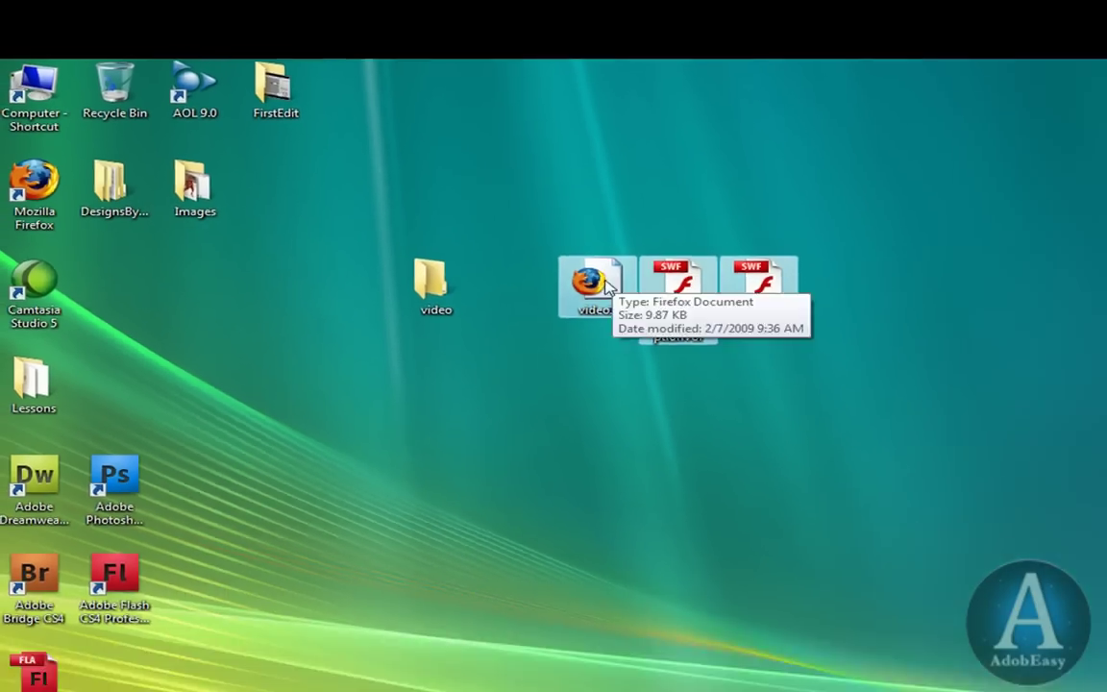
pyautogui.moveTo(702, 331); pyautogui.dragTo(97, 263)
pyautogui.moveTo(80, 196); pyautogui.dragTo(91, 163)
# Refresh the local site files in Dreamweaver so the new files appear
pyautogui.click(330, 625)
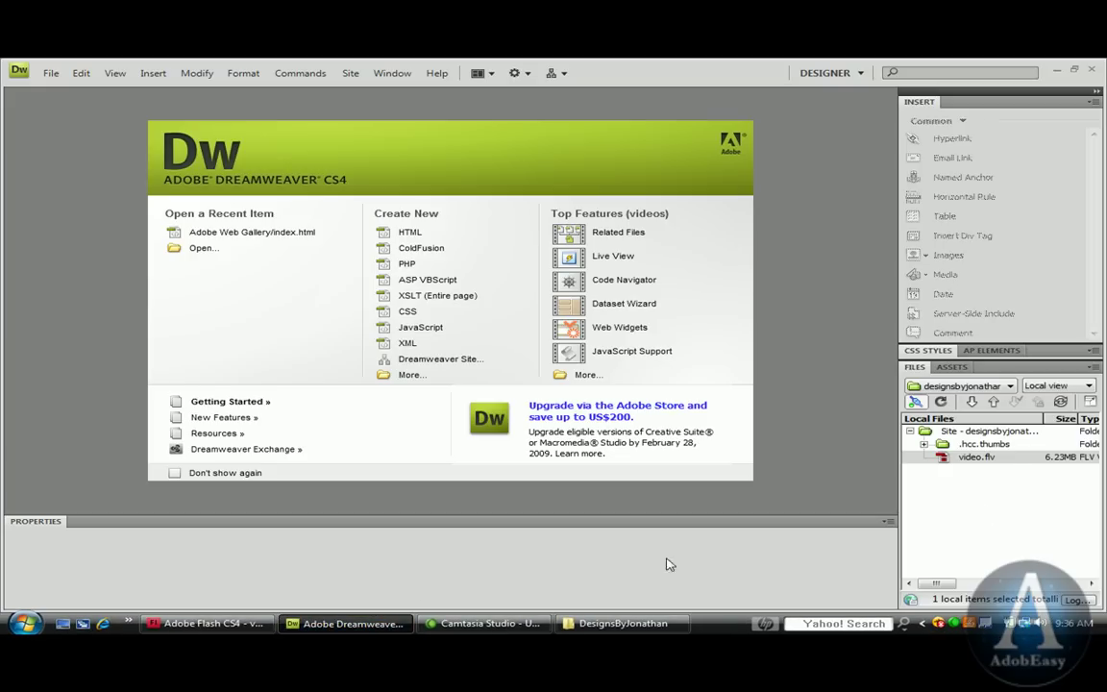
pyautogui.rightClick(987, 440)
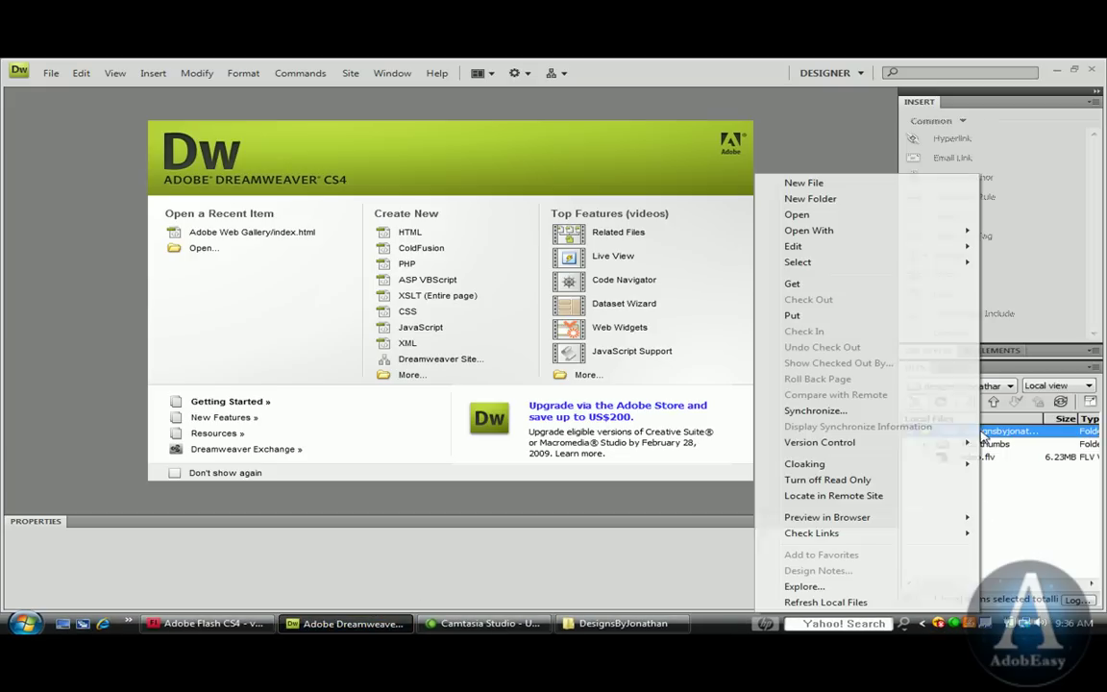
pyautogui.click(860, 601)
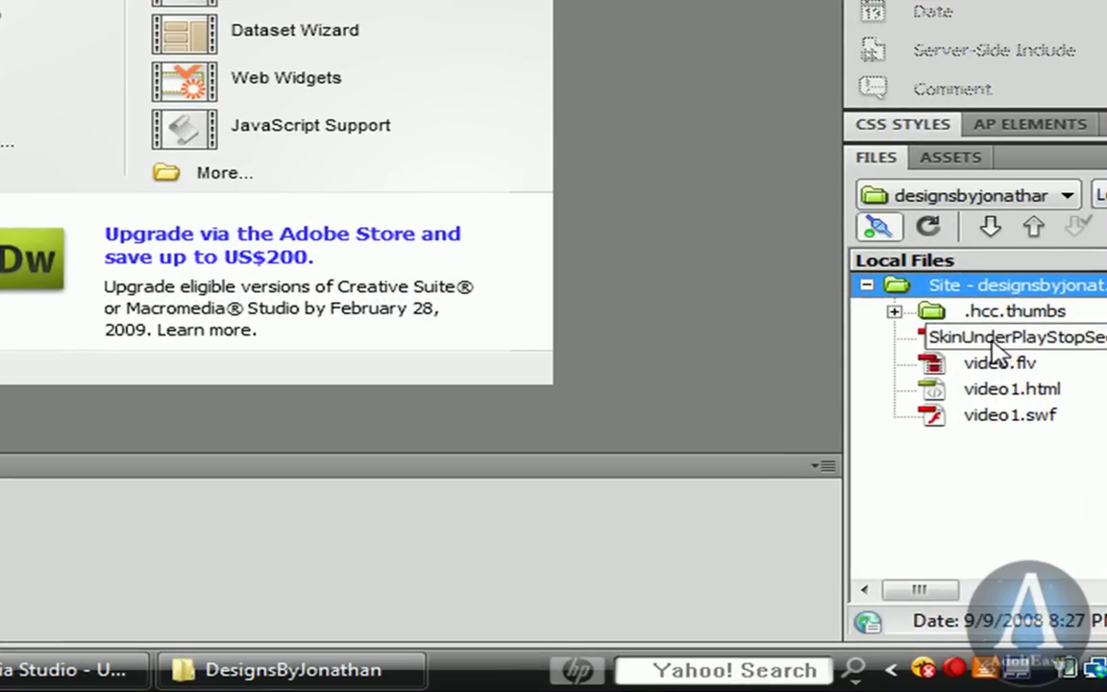
# Upload the SkinUnderPlayStopSeekCaptionVol.swf skin file to the remote server with Put
pyautogui.moveTo(930, 458); pyautogui.dragTo(972, 506)
pyautogui.moveTo(992, 437); pyautogui.dragTo(1000, 396)
pyautogui.click(951, 365)
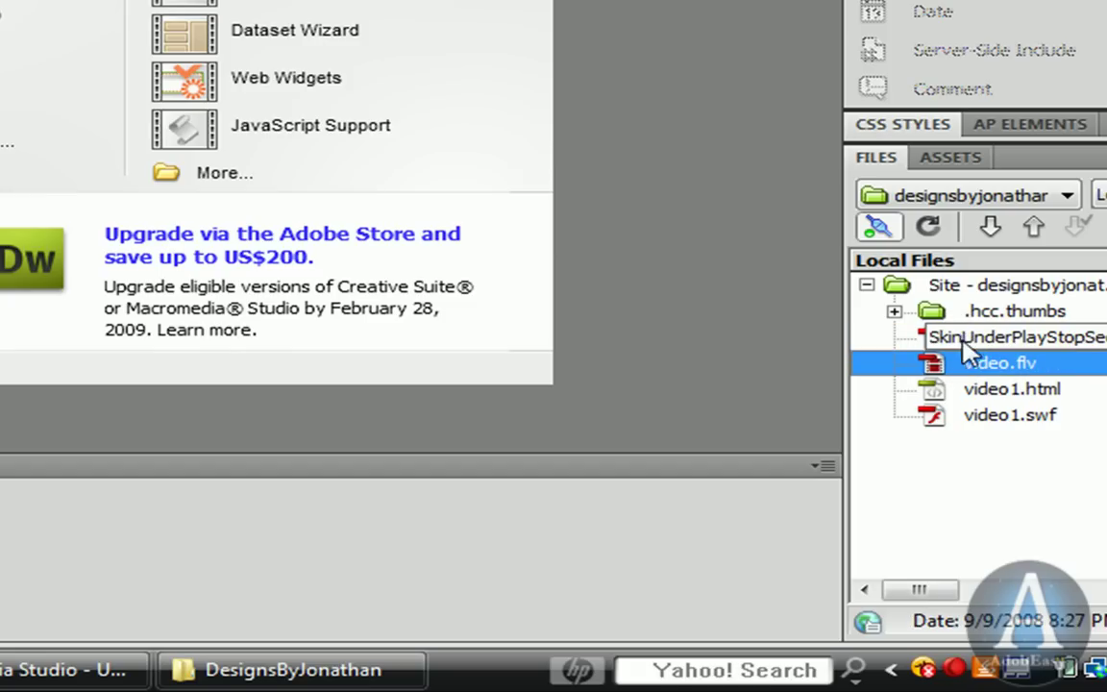
pyautogui.click(930, 339)
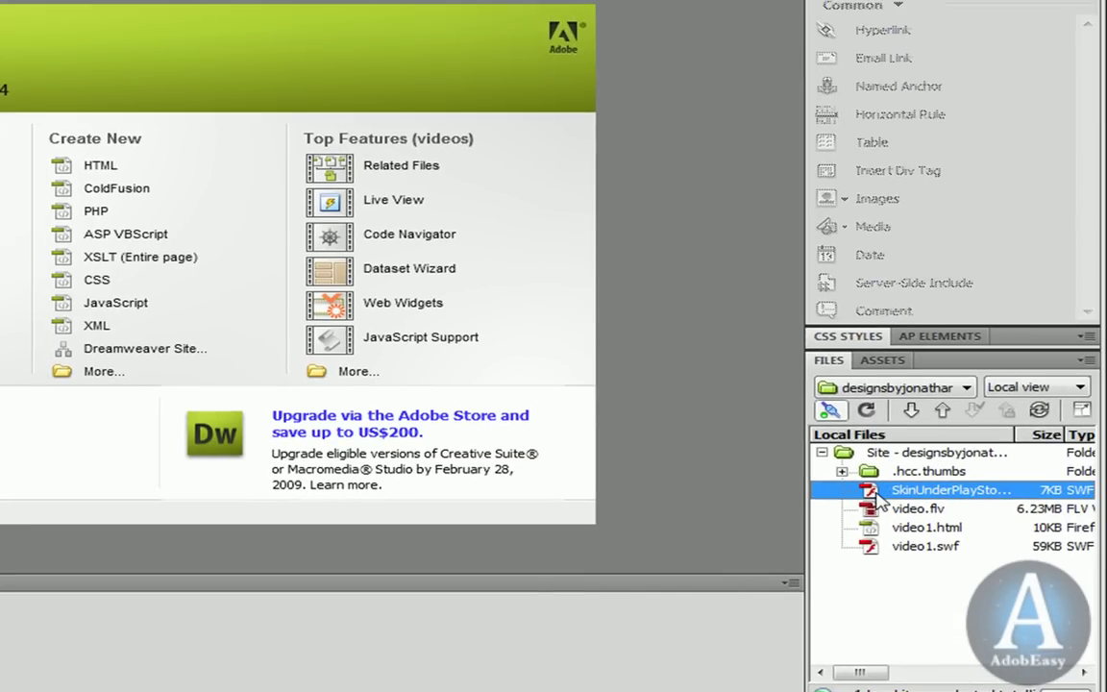
pyautogui.rightClick(937, 337)
pyautogui.click(610, 286)
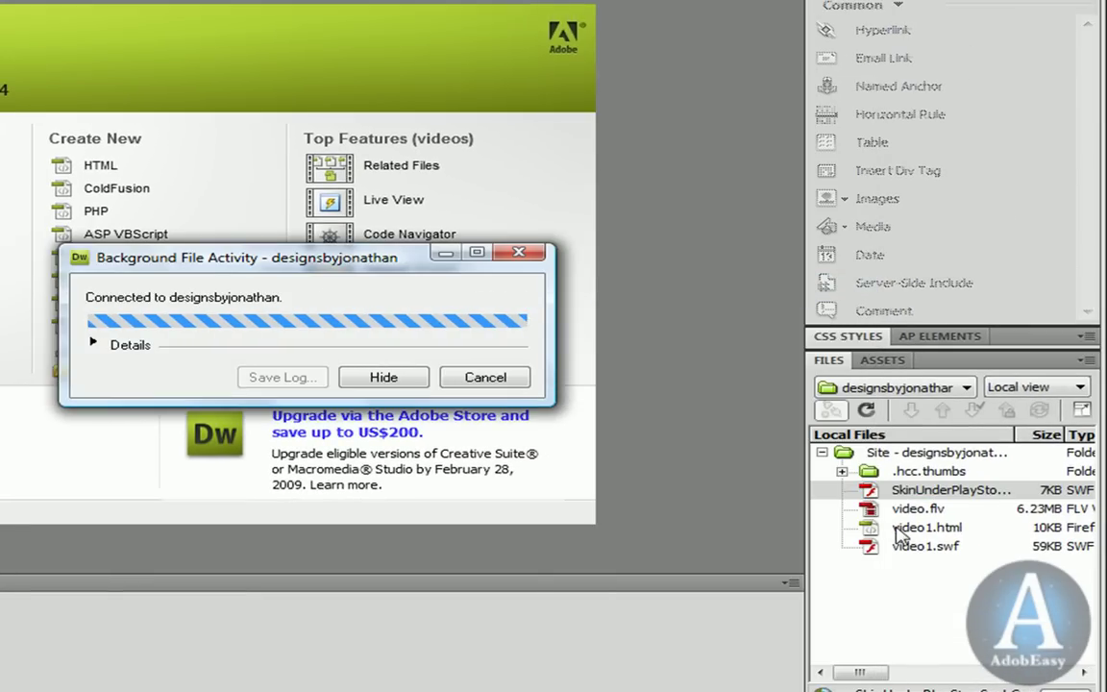
# Put video1.html and video1.swf on the server, including their dependent files
pyautogui.click(901, 528)
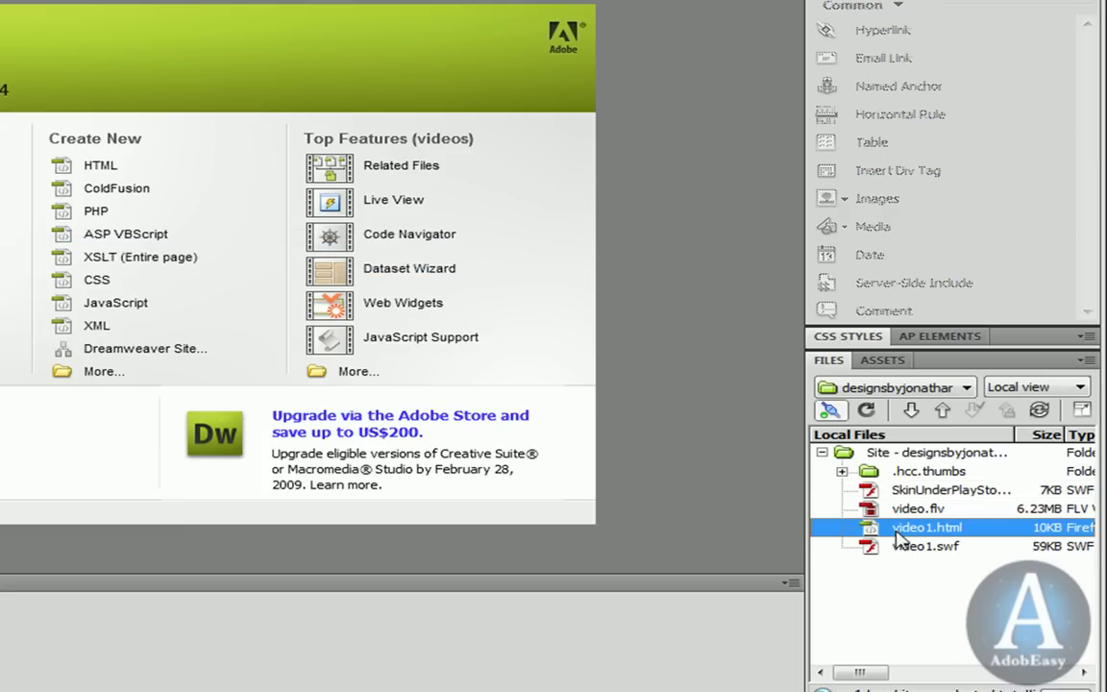
pyautogui.keyDown('shift'); pyautogui.click(901, 546); pyautogui.keyUp('shift')
pyautogui.rightClick(899, 546)
pyautogui.click(666, 289)
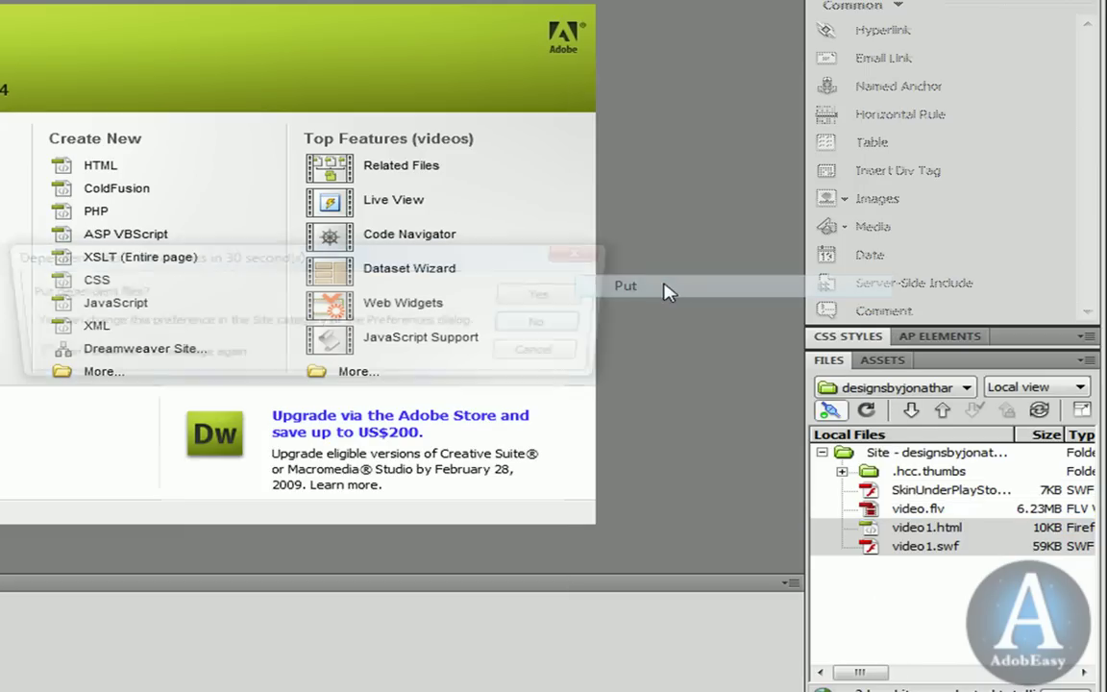
pyautogui.click(582, 295)
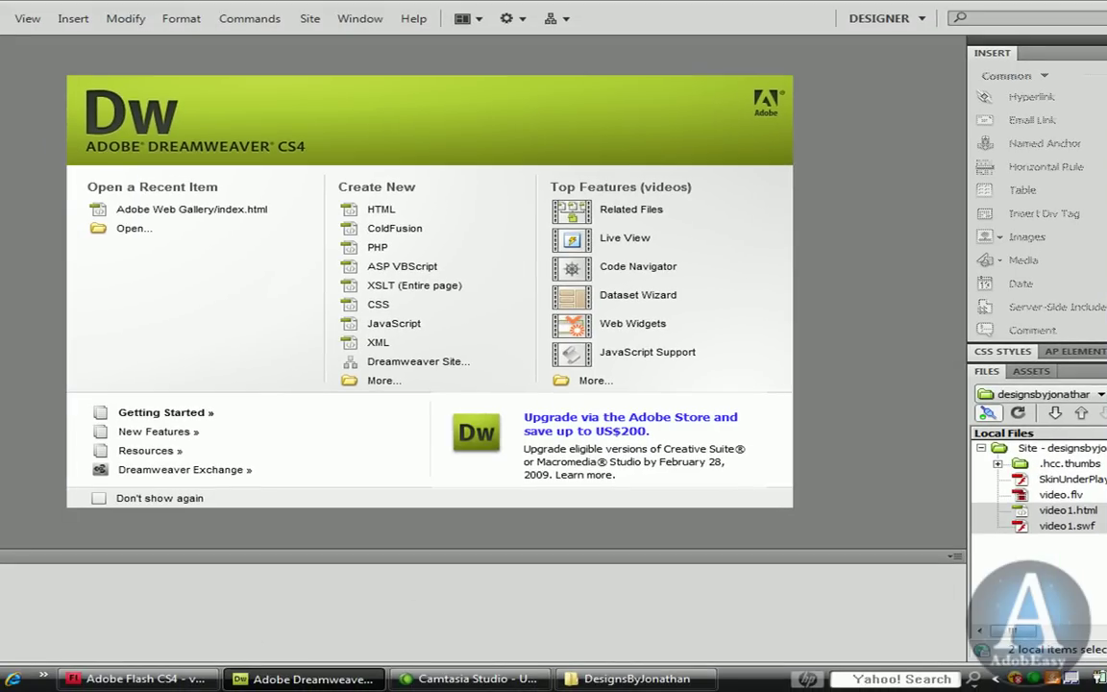
pyautogui.press('super')
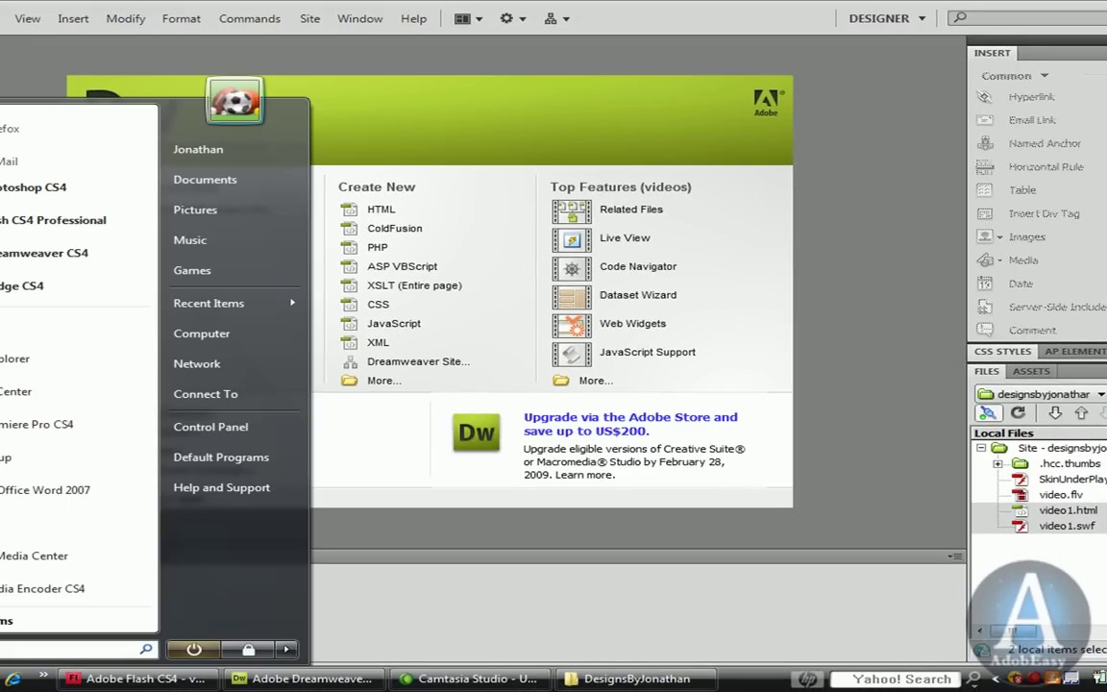
pyautogui.press('Escape')
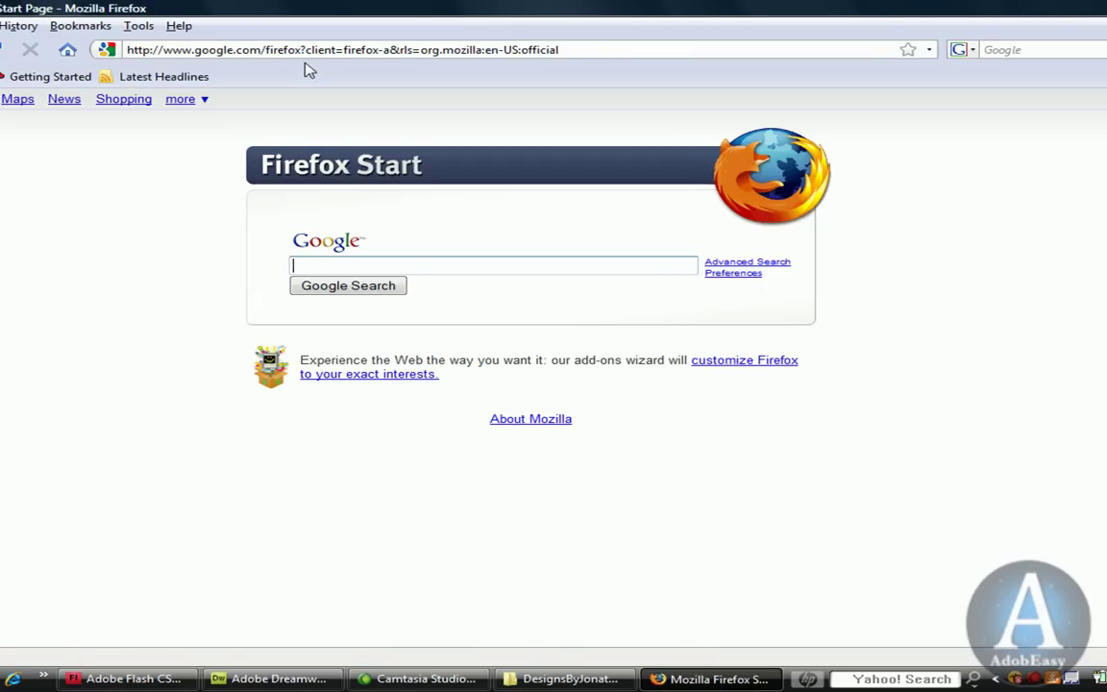
pyautogui.click(309, 49)
pyautogui.write('www.desi')
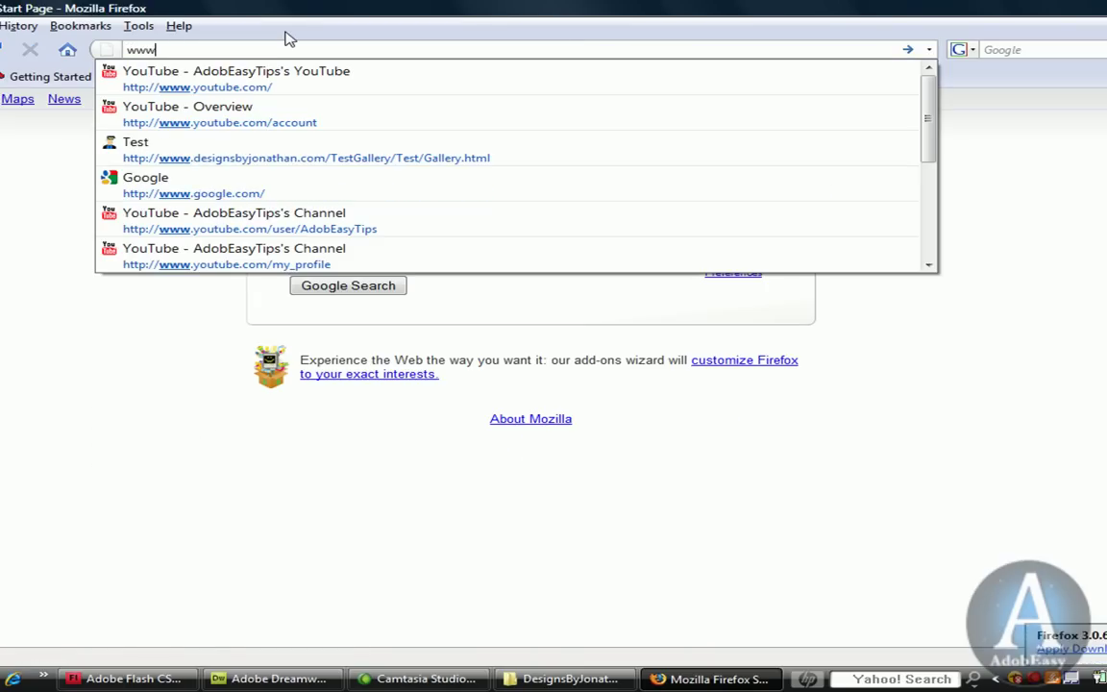
pyautogui.write('gnsbyjonathan.com/video1.html')
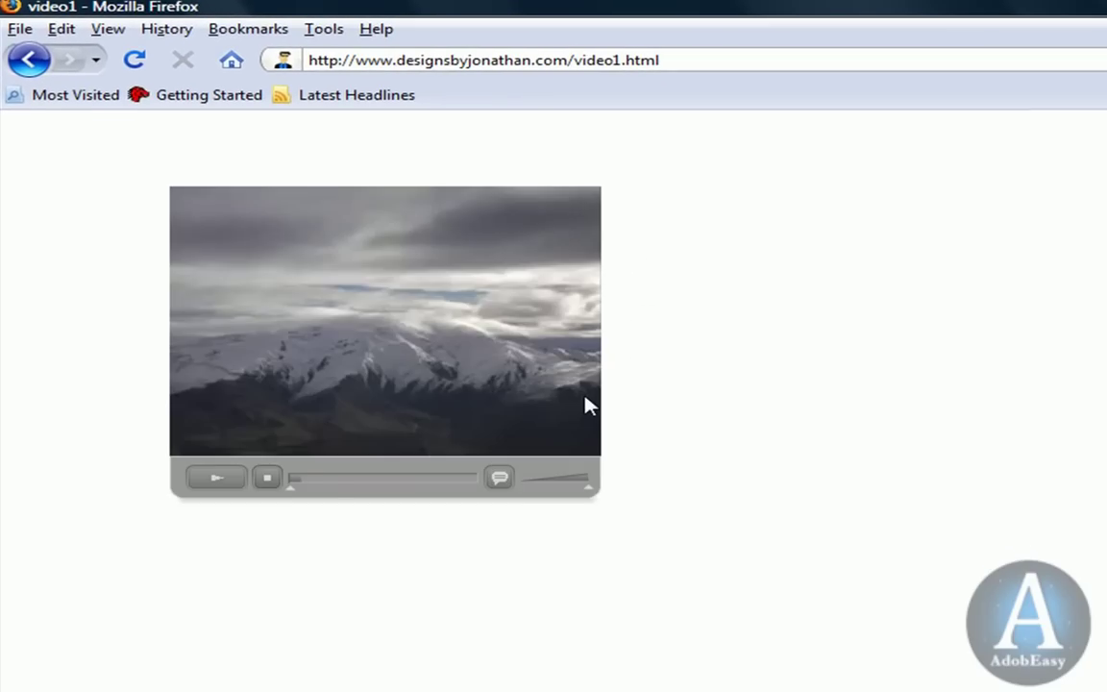
# Play the video in the grey-skinned player for a while, then pause it
pyautogui.click(217, 479)
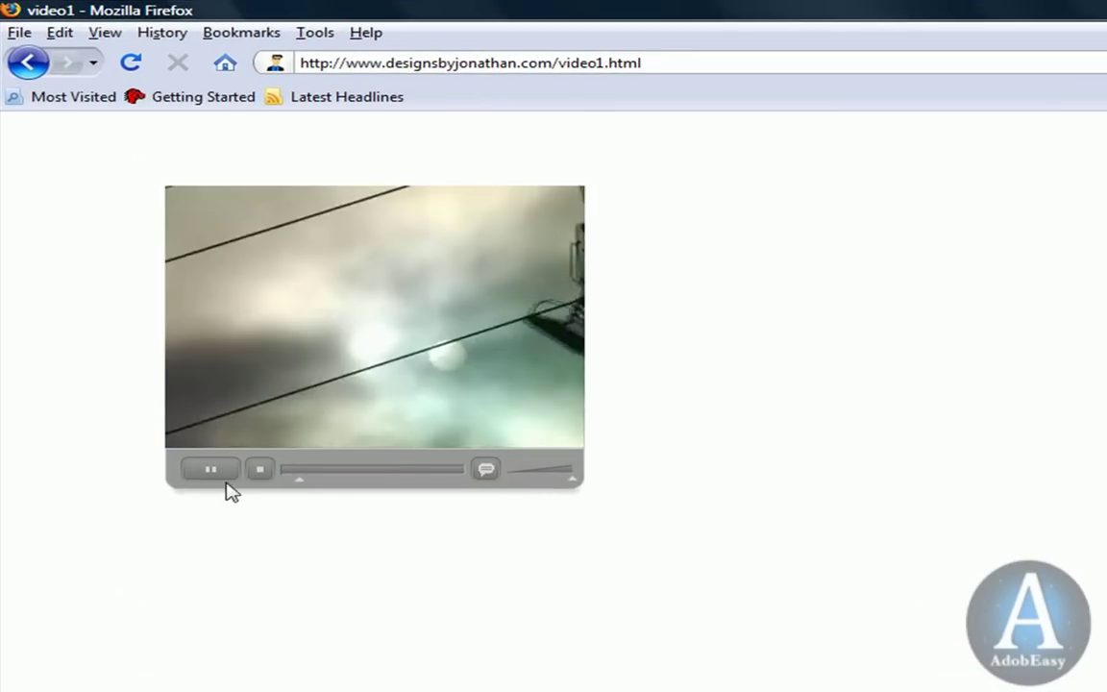
pyautogui.click(184, 431)
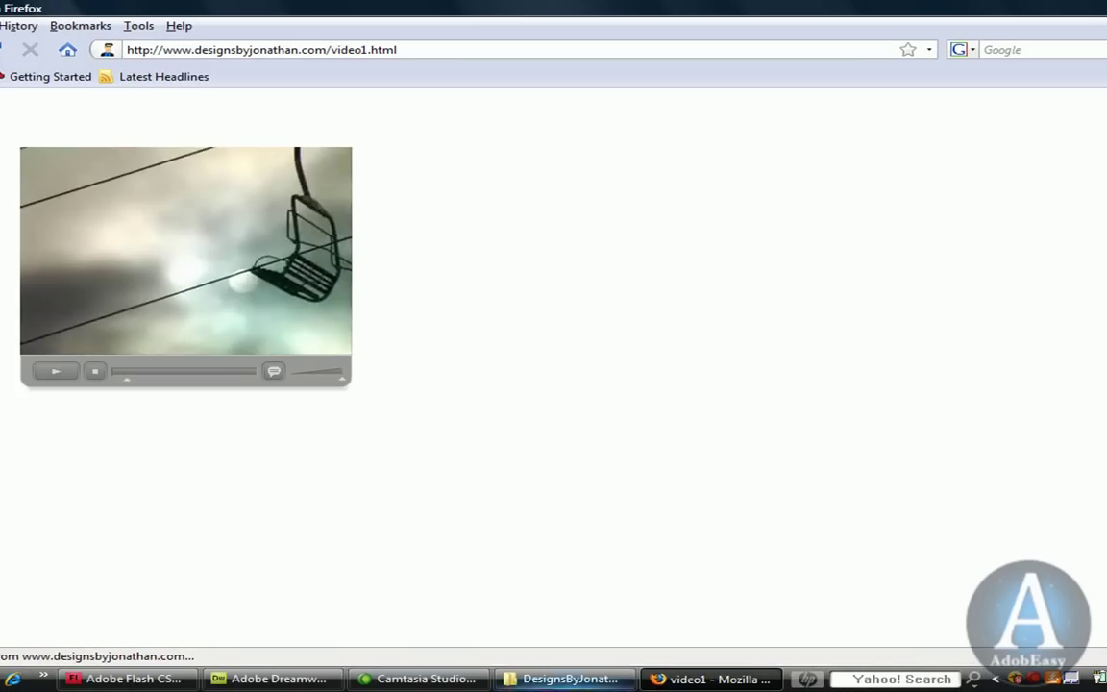
# Open video1.html in Dreamweaver and review its code in Split view before returning to Design view
pyautogui.click(284, 678)
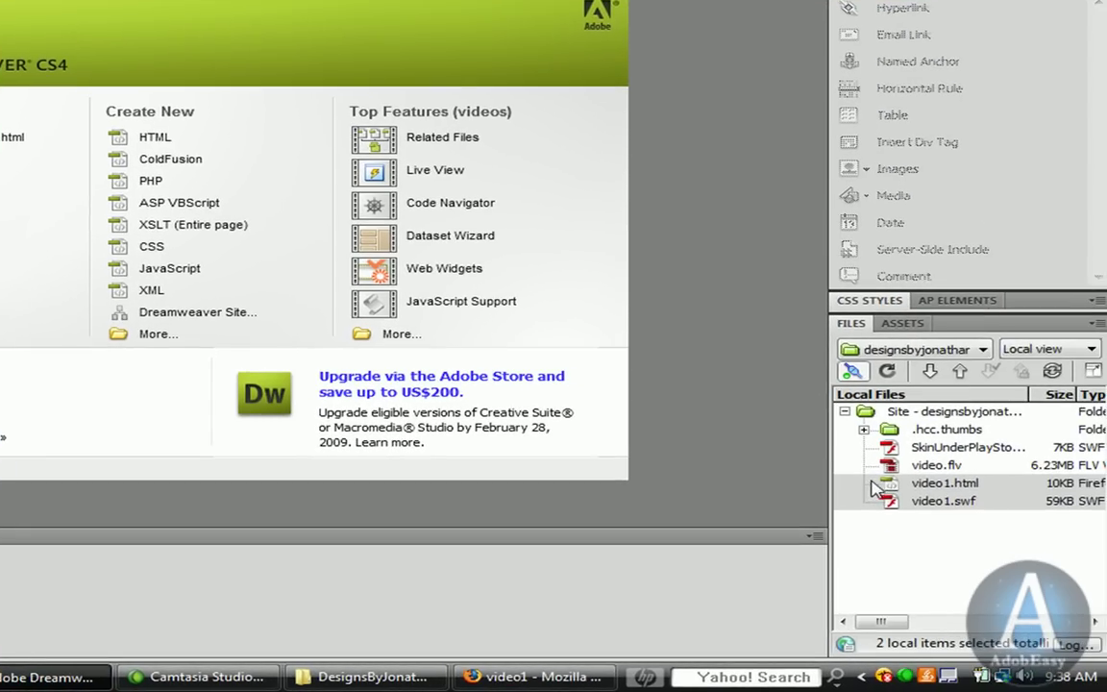
pyautogui.click(924, 491)
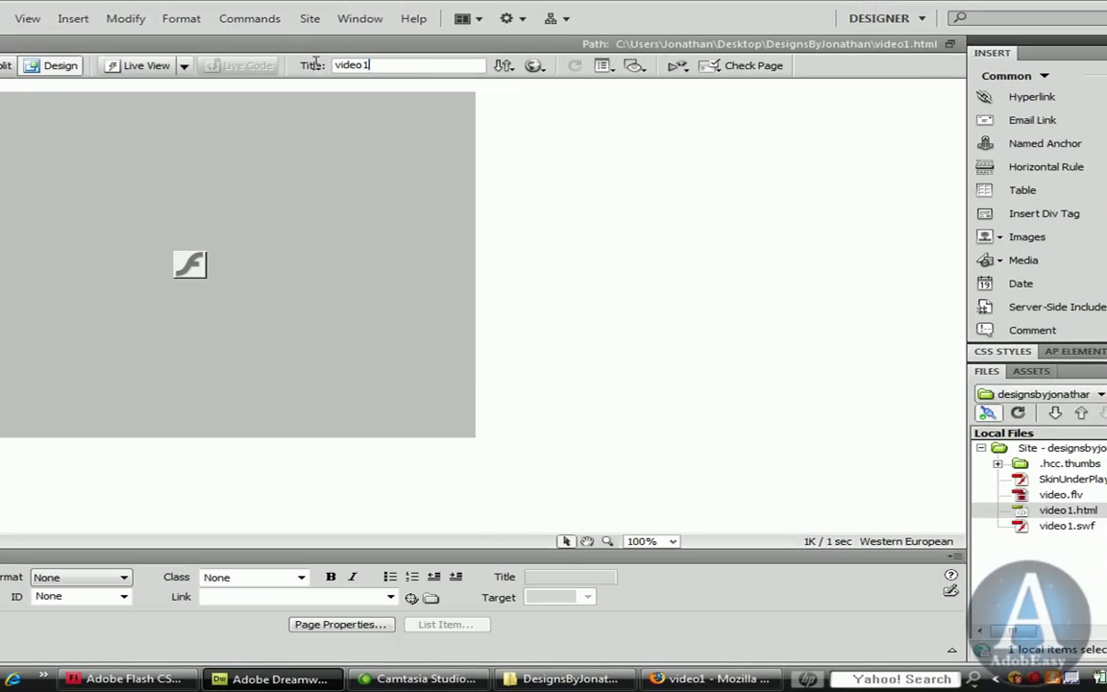
pyautogui.click(5, 68)
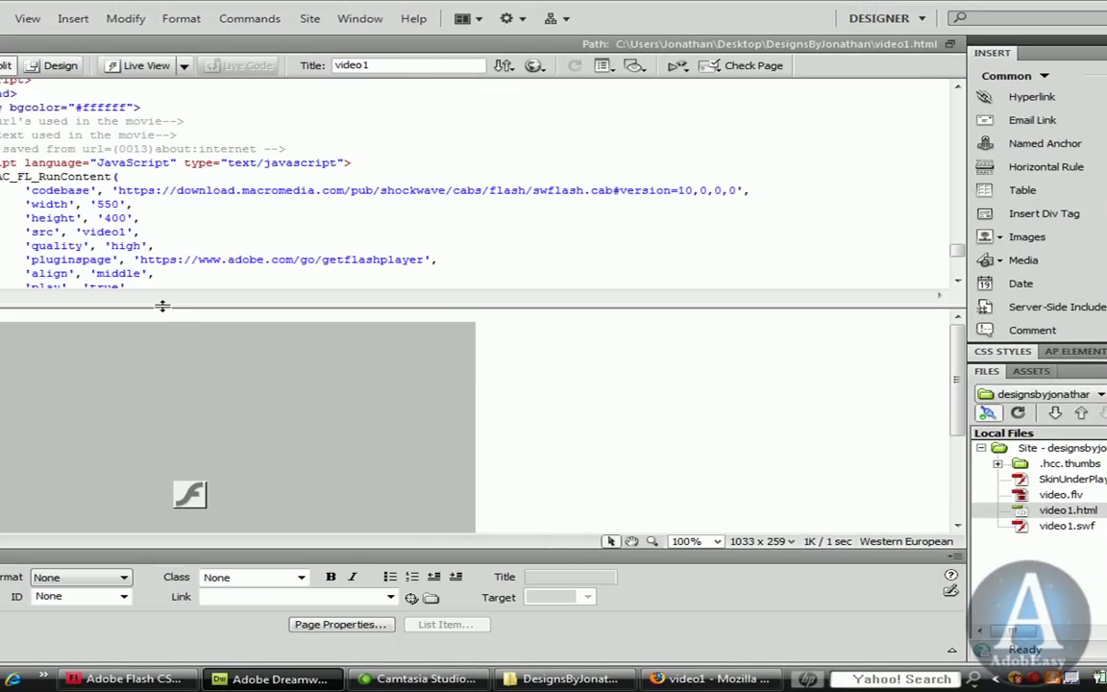
pyautogui.moveTo(162, 305); pyautogui.dragTo(167, 453)
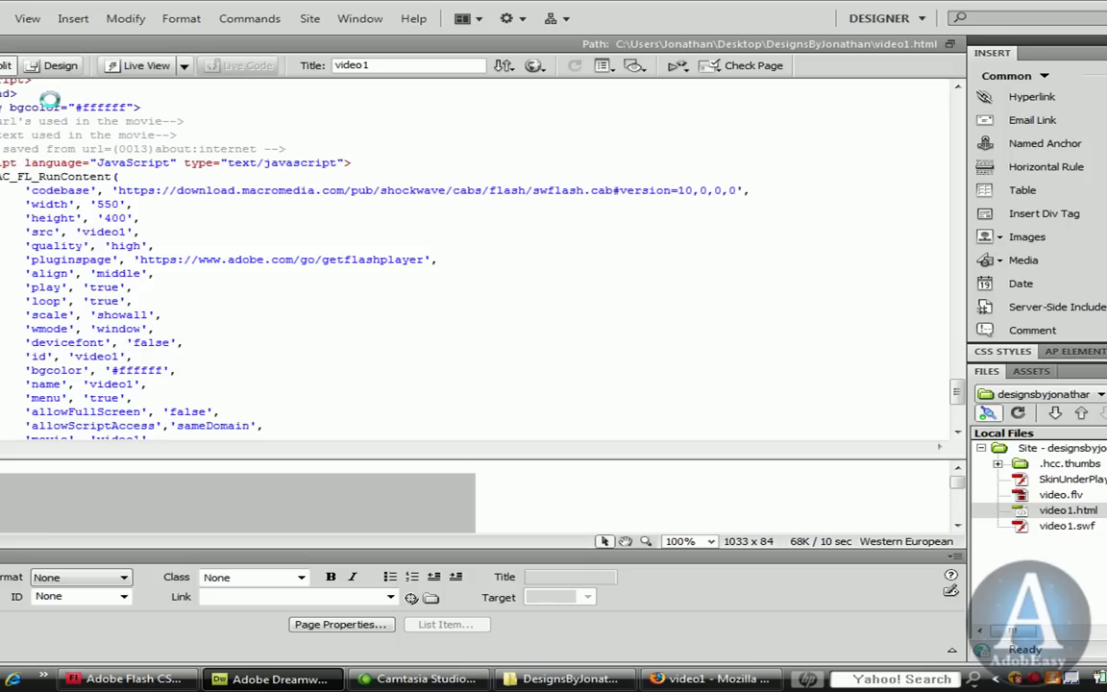
pyautogui.click(38, 96)
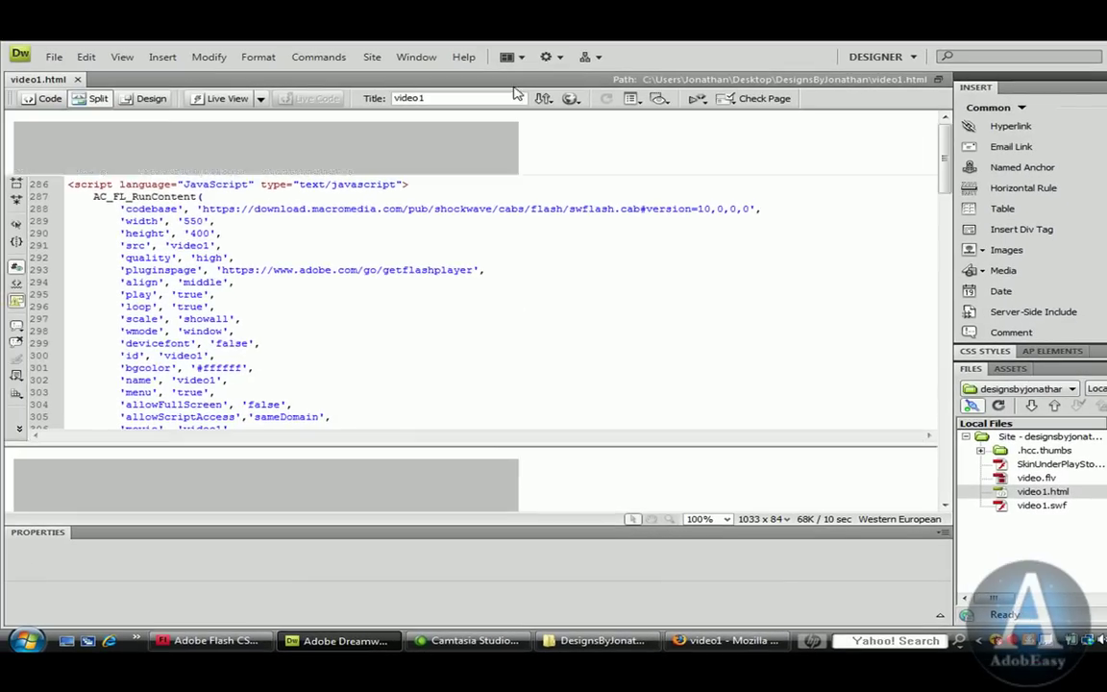
pyautogui.hotkey('ctrl', '`')
# Set the page background colour to black #000 in Page Properties
pyautogui.click(455, 450)
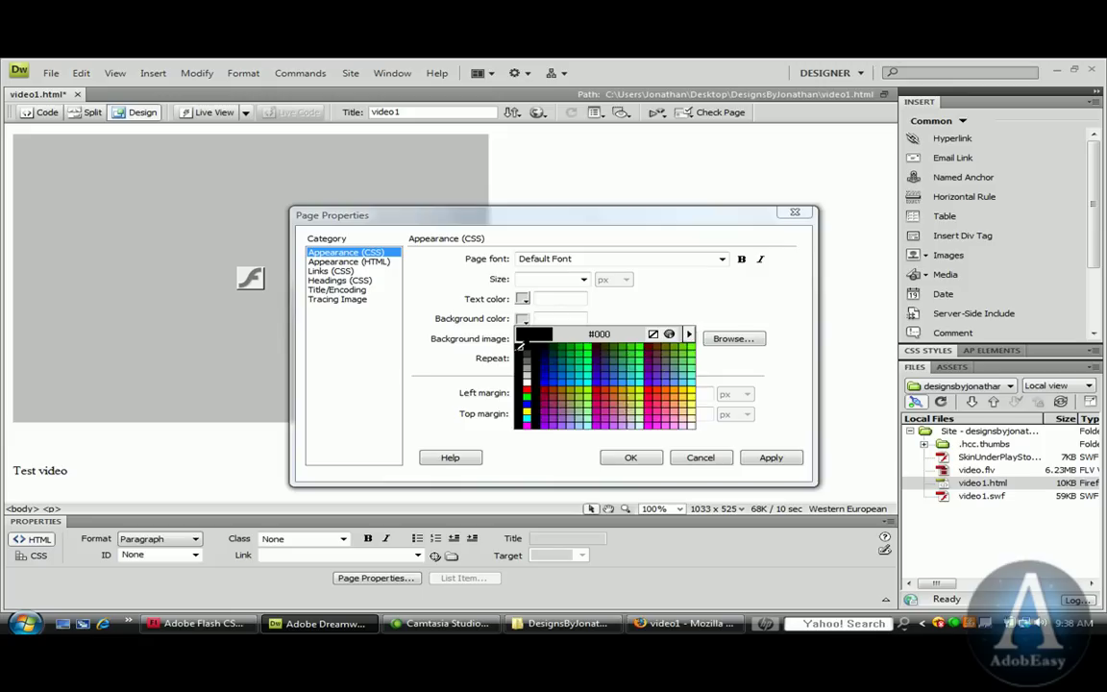
pyautogui.click(519, 342)
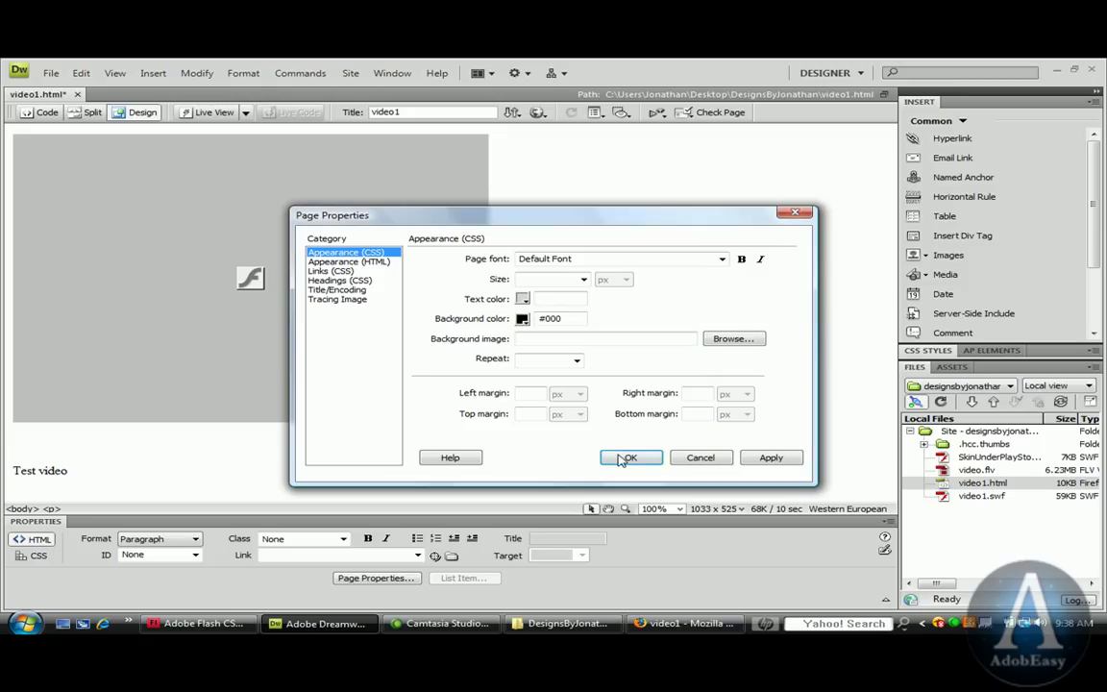
pyautogui.click(626, 459)
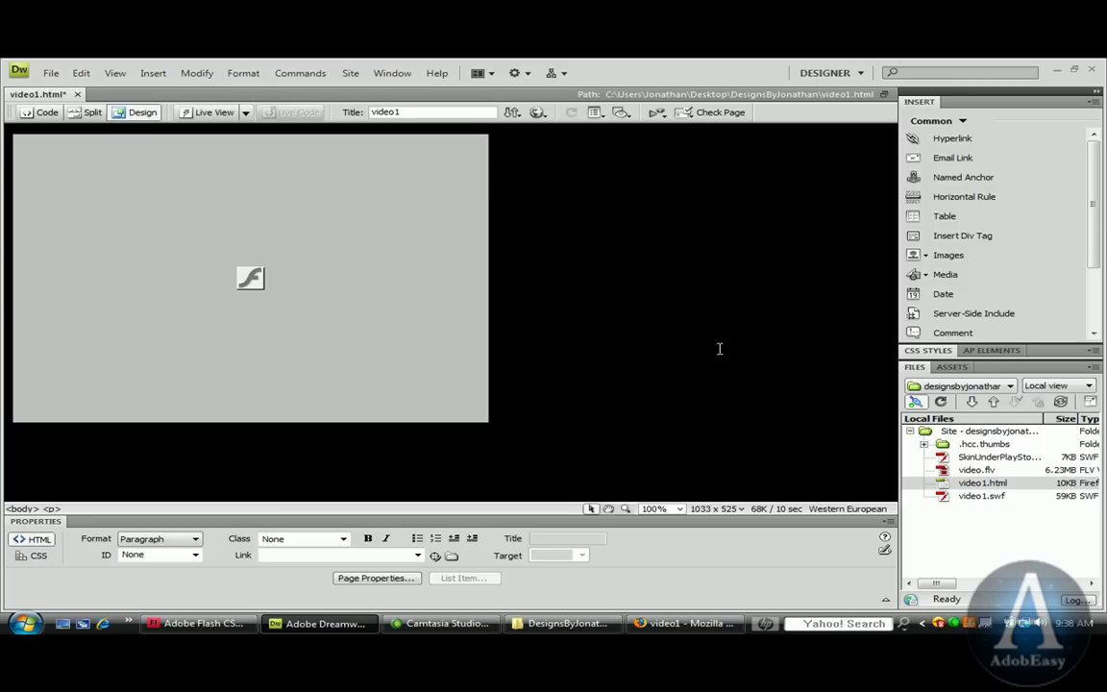